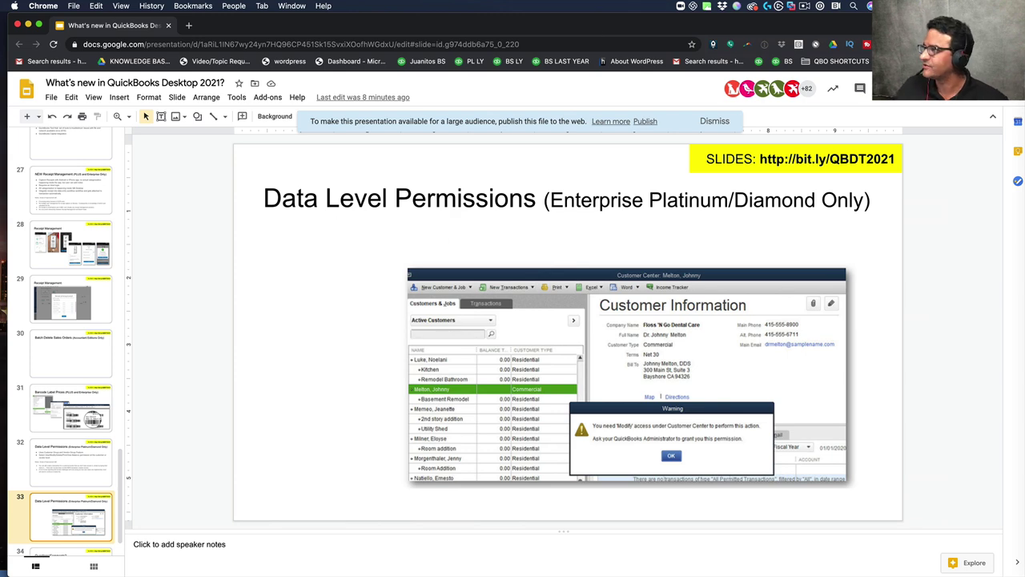
- Collapse the shortcuts sidebar and launch Company > Users > Set Up Users and Roles
{"action": "left_click", "coordinate": [28, 25]}
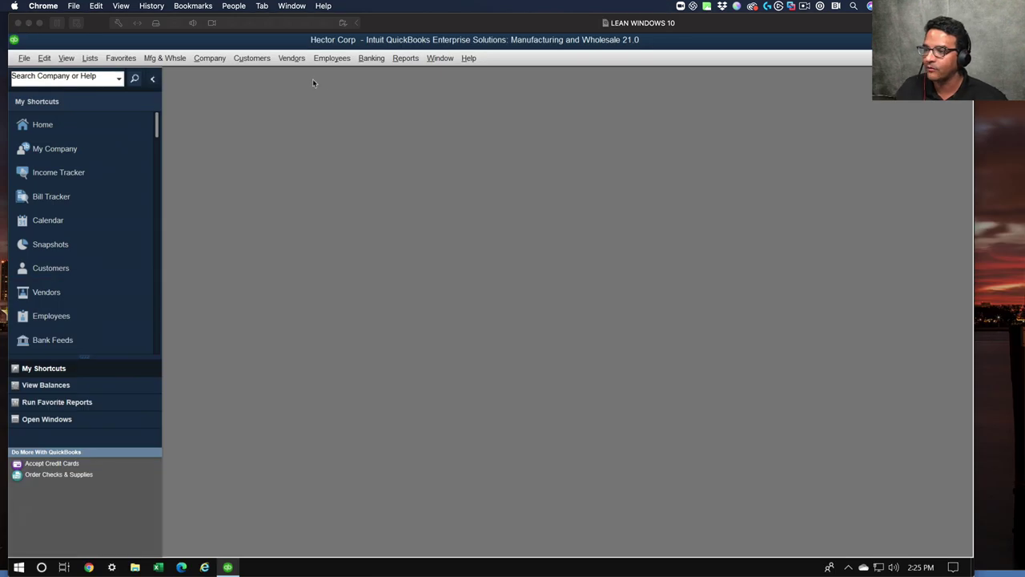
{"action": "left_click", "coordinate": [155, 79]}
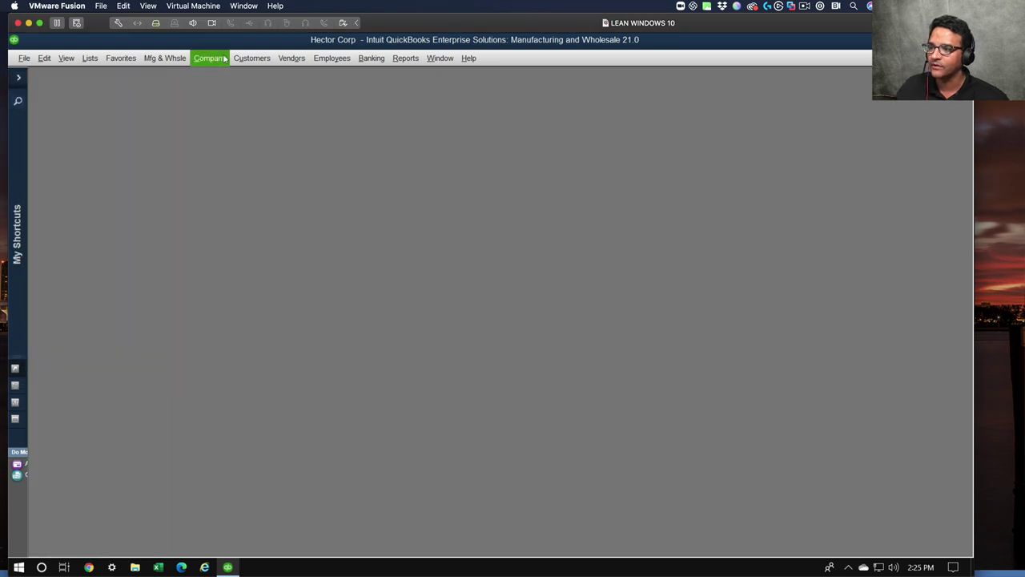
{"action": "left_click", "coordinate": [221, 60]}
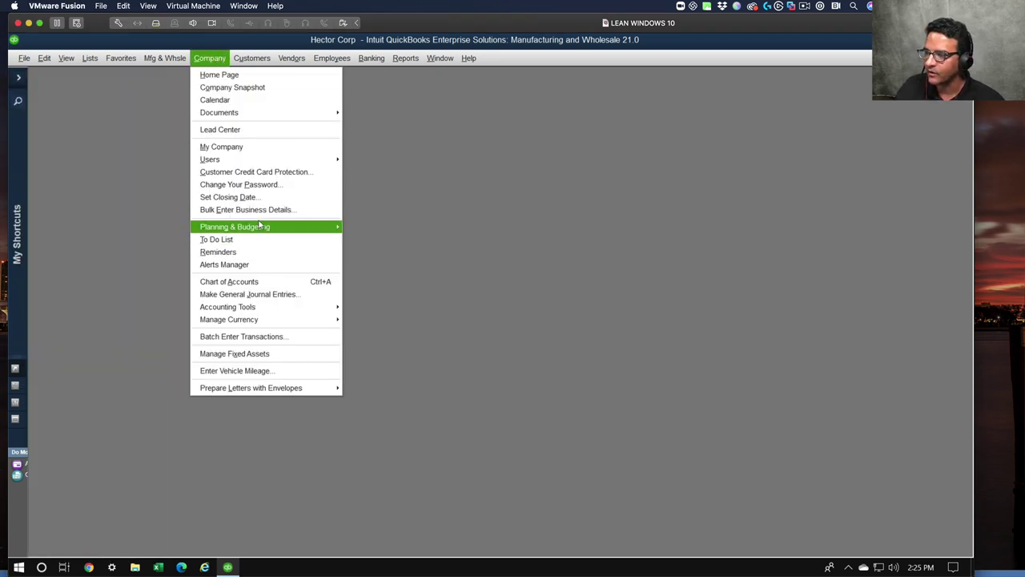
{"action": "mouse_move", "coordinate": [281, 161]}
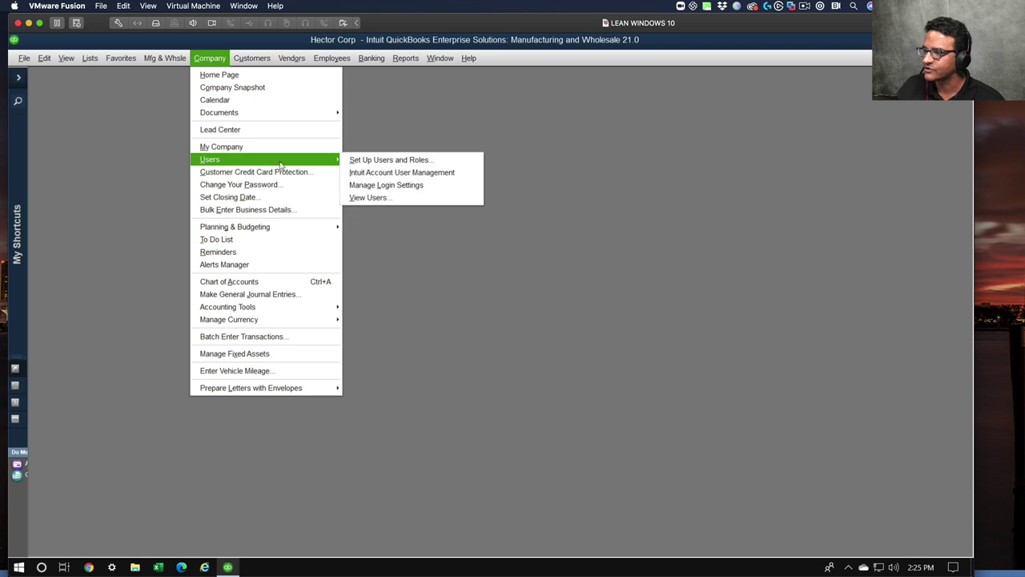
{"action": "left_click", "coordinate": [394, 160]}
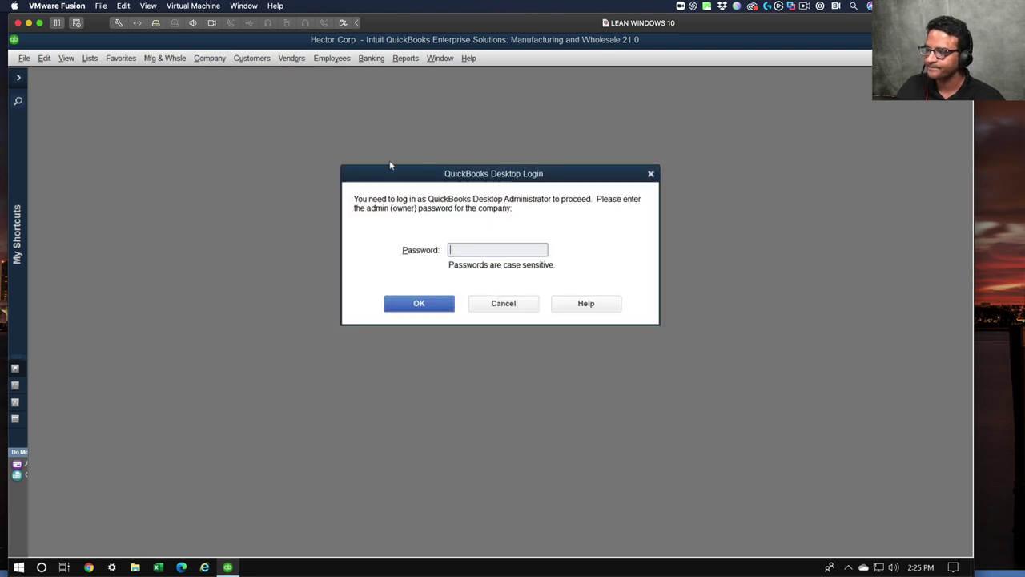
- Sign in with the admin password, retrying after the invalid password warning
{"action": "type", "text": "••••••••••"}
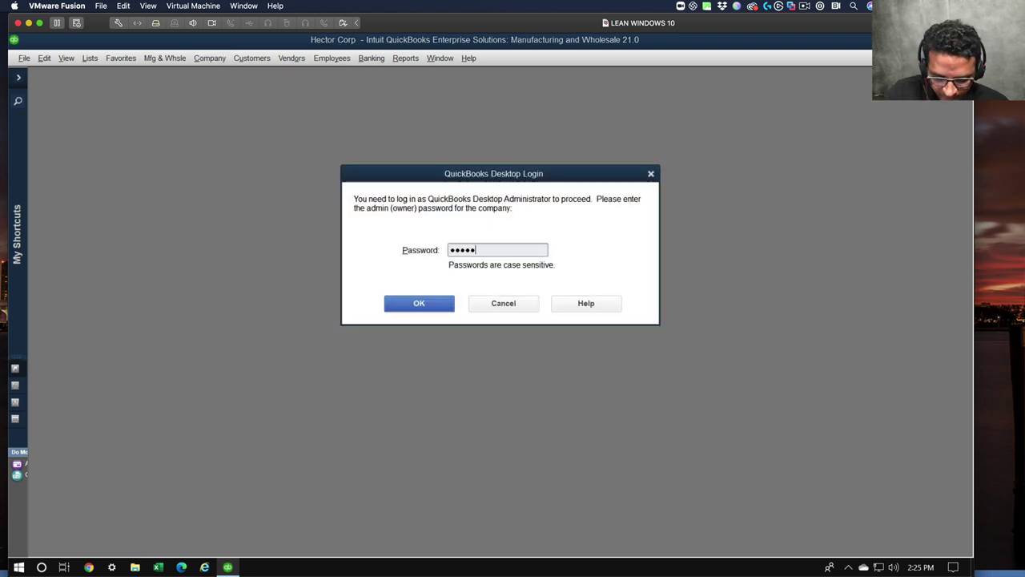
{"action": "key", "text": "Return"}
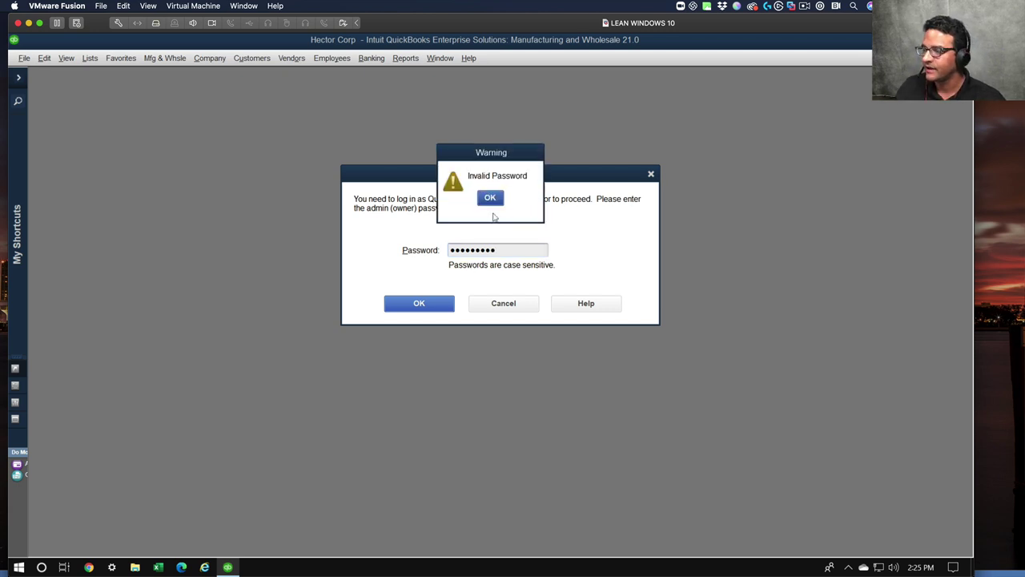
{"action": "left_click", "coordinate": [494, 200]}
{"action": "type", "text": "••••••••••"}
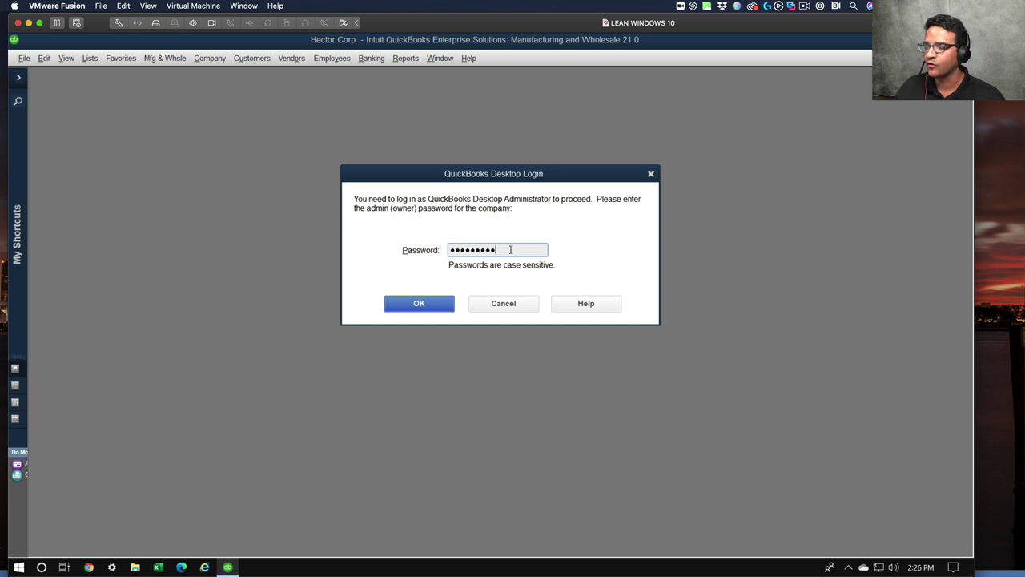
{"action": "left_click", "coordinate": [401, 305]}
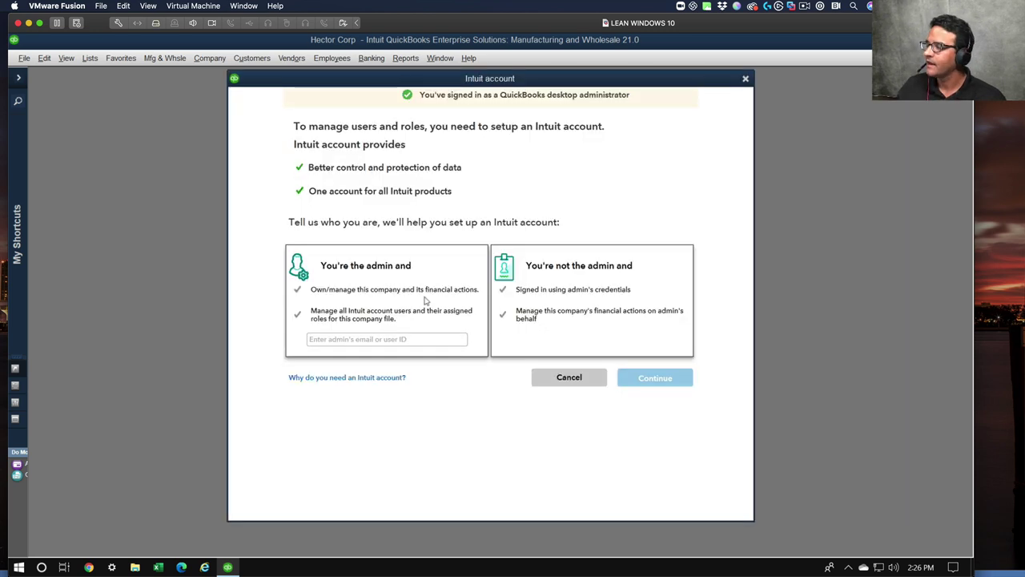
{"action": "left_click", "coordinate": [339, 272]}
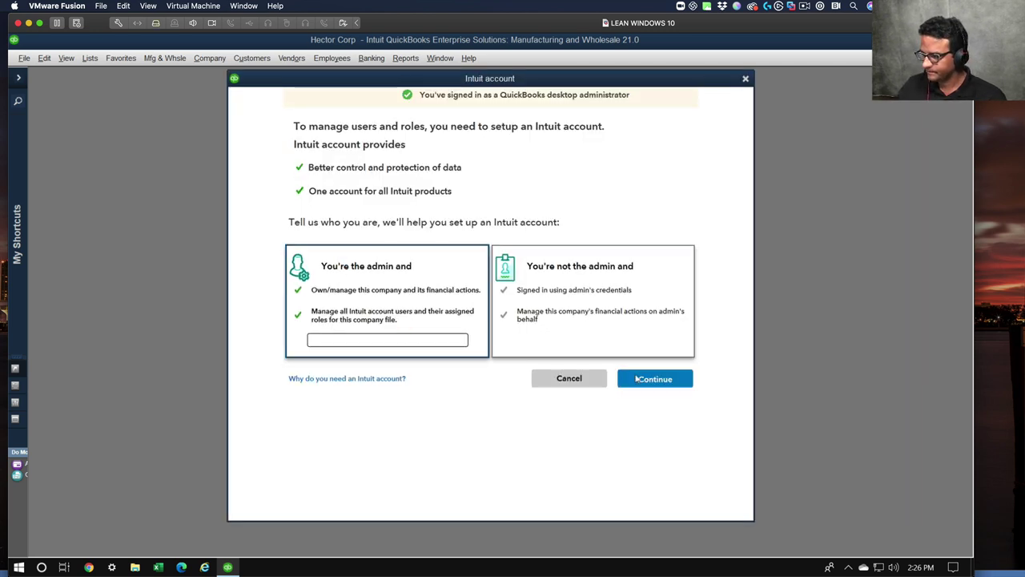
- Skip the Intuit account sign-in prompt
{"action": "left_click", "coordinate": [565, 378]}
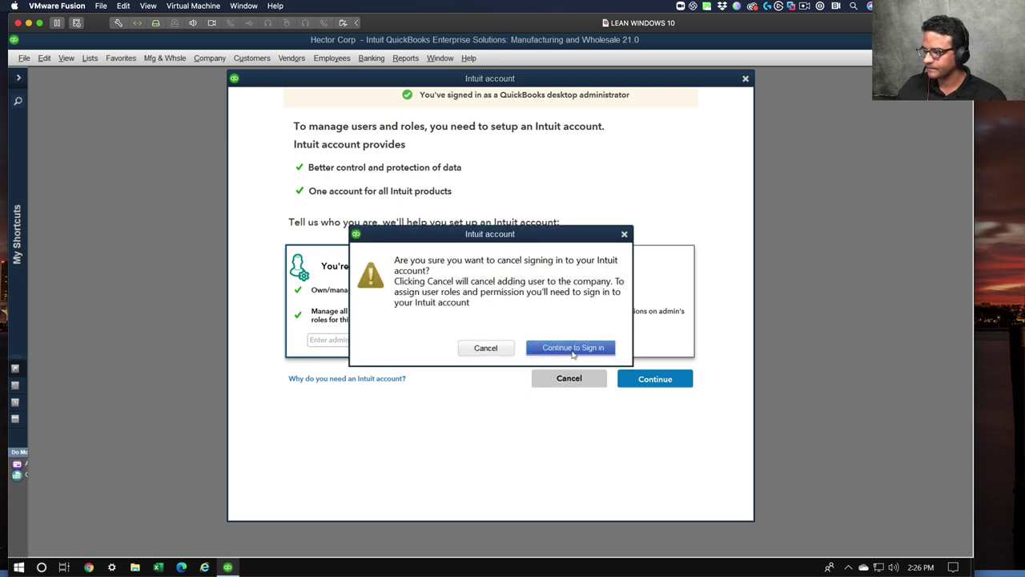
{"action": "left_click", "coordinate": [551, 352]}
{"action": "left_click", "coordinate": [576, 380]}
{"action": "left_click", "coordinate": [473, 345]}
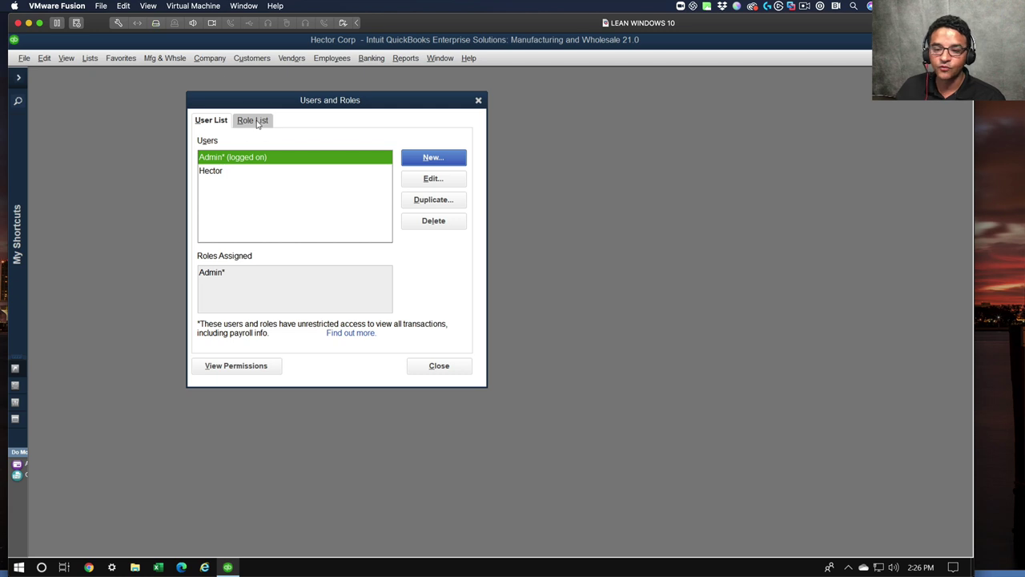
- Create a new role described as 'can only sell or view Commercial Customers'
{"action": "left_click", "coordinate": [257, 121]}
{"action": "left_click", "coordinate": [433, 158]}
{"action": "type", "text": "Mike's Role"}
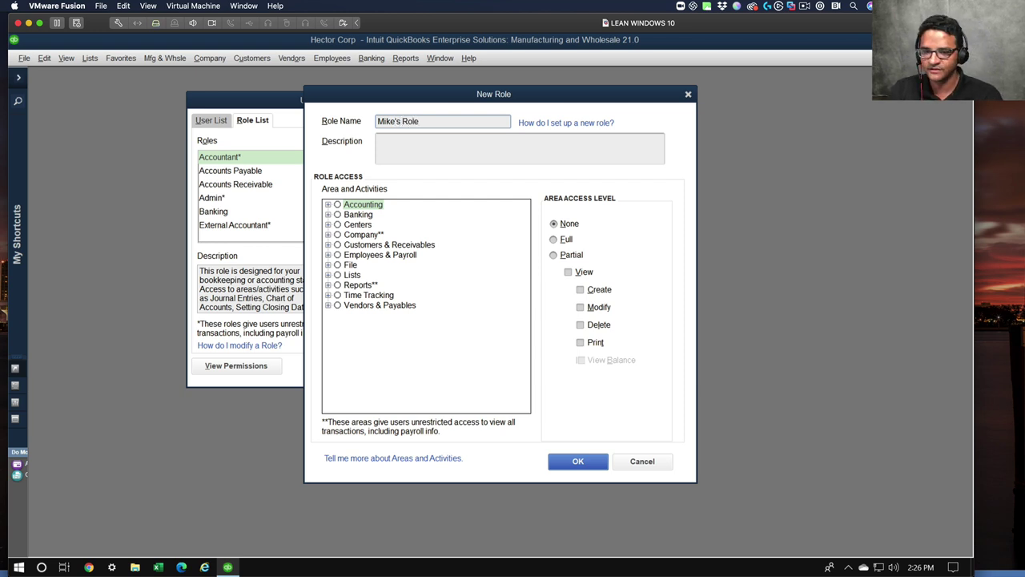
{"action": "key", "text": "Tab"}
{"action": "type", "text": "Mike "}
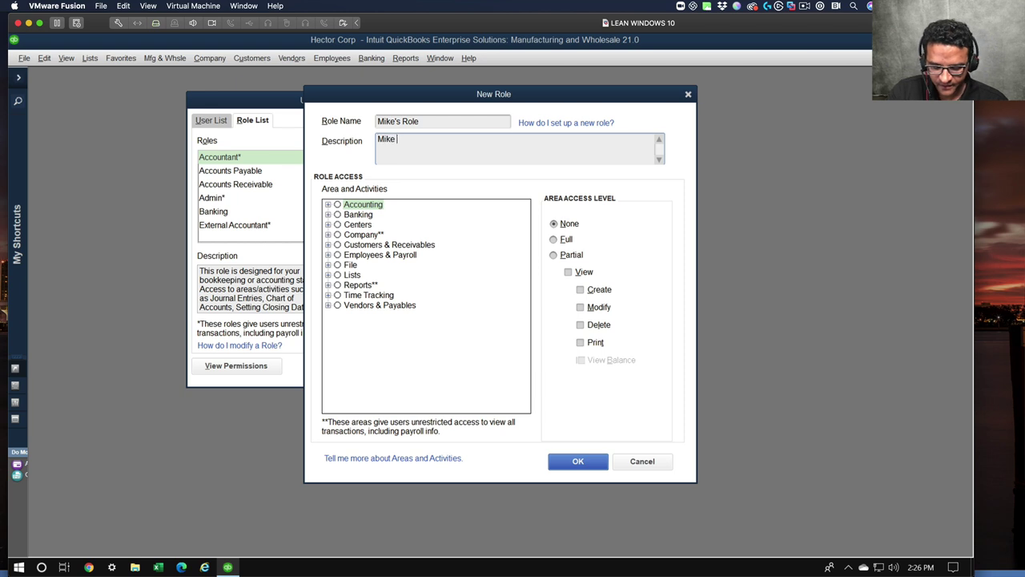
{"action": "type", "text": "can only sell "}
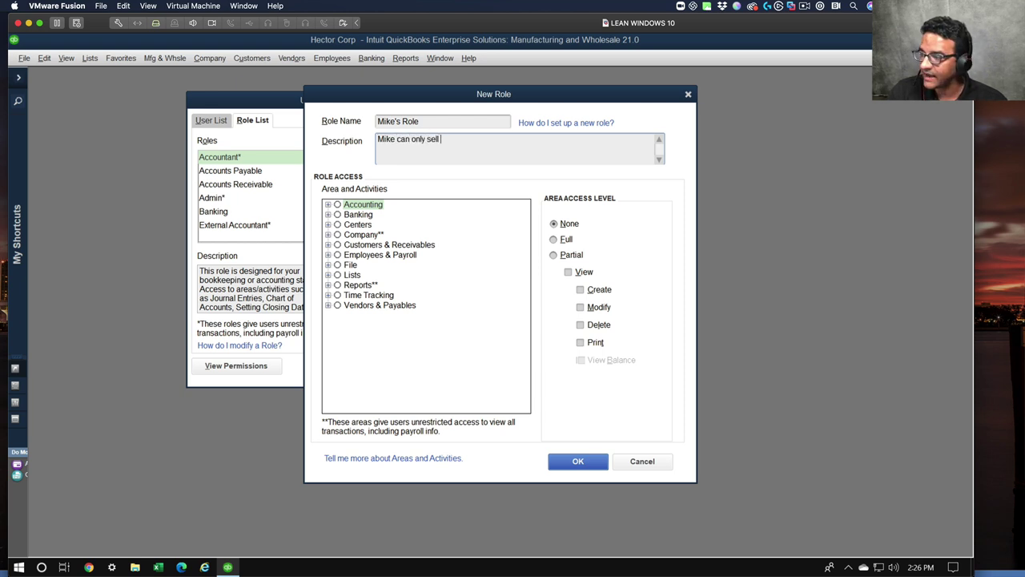
{"action": "type", "text": "or v"}
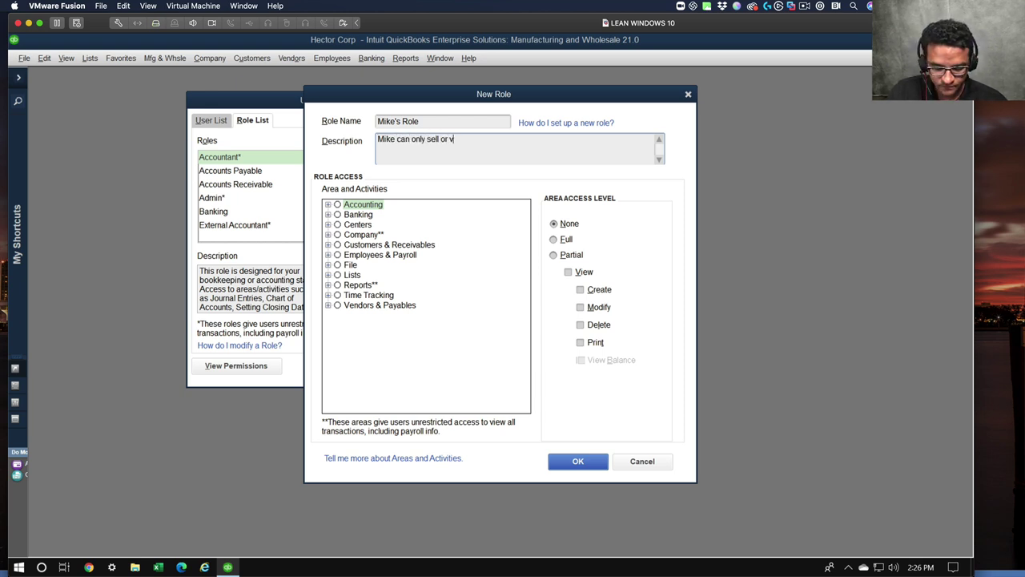
{"action": "type", "text": "iew Commercial "}
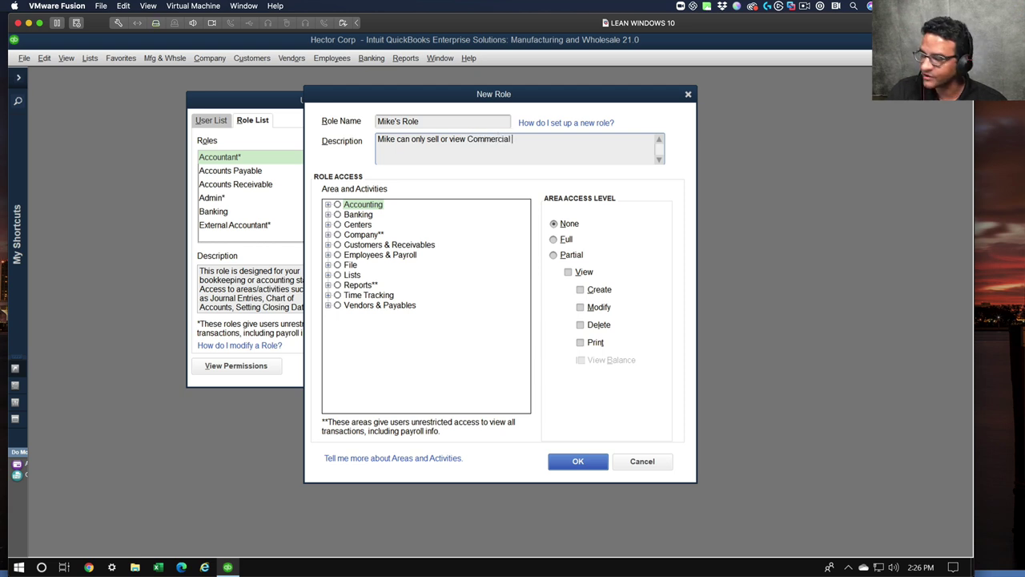
{"action": "type", "text": "Customers"}
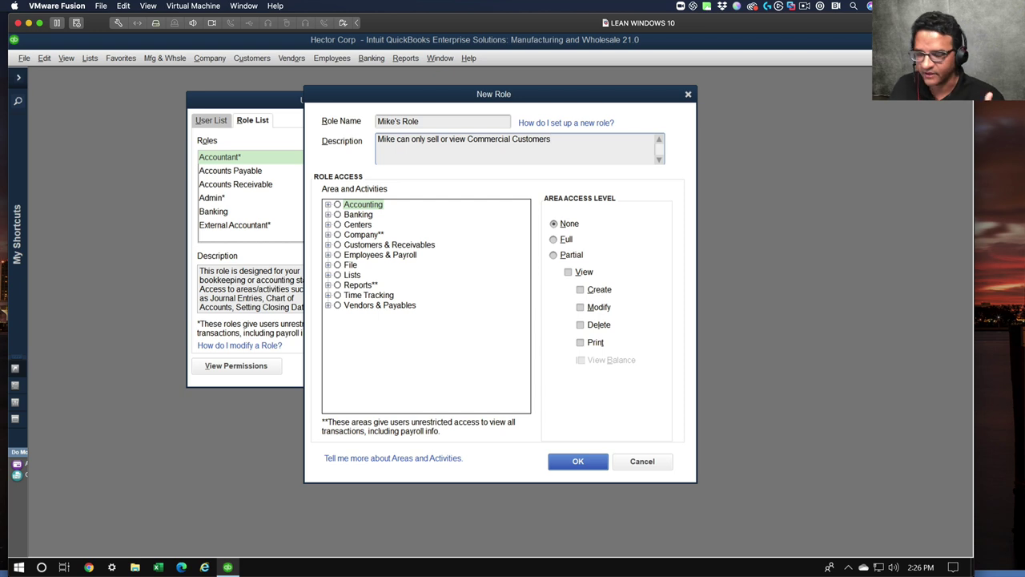
- Set the role's Customer Center access under Centers to Custom
{"action": "left_click", "coordinate": [361, 225]}
{"action": "left_click", "coordinate": [328, 224]}
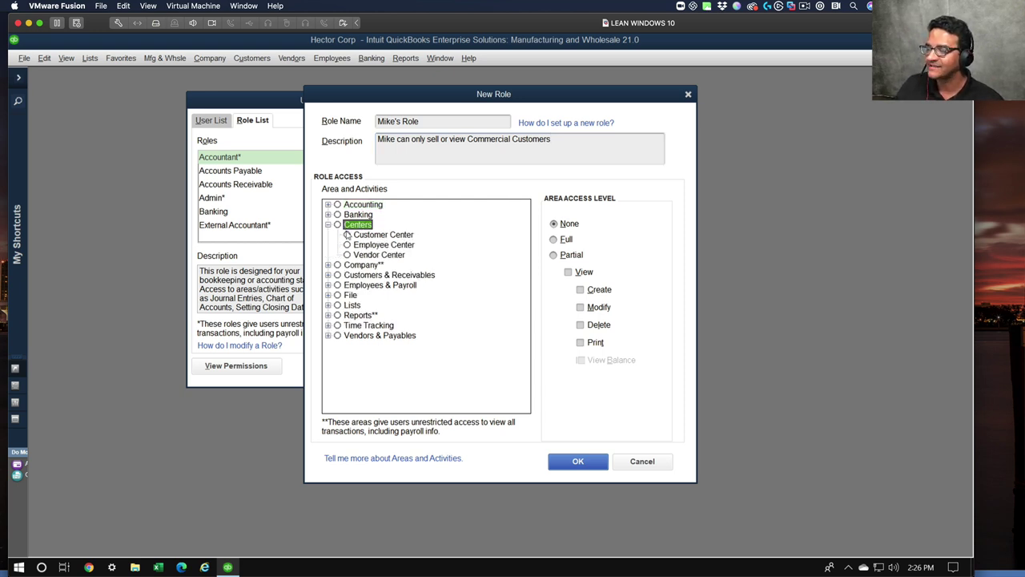
{"action": "left_click", "coordinate": [348, 235]}
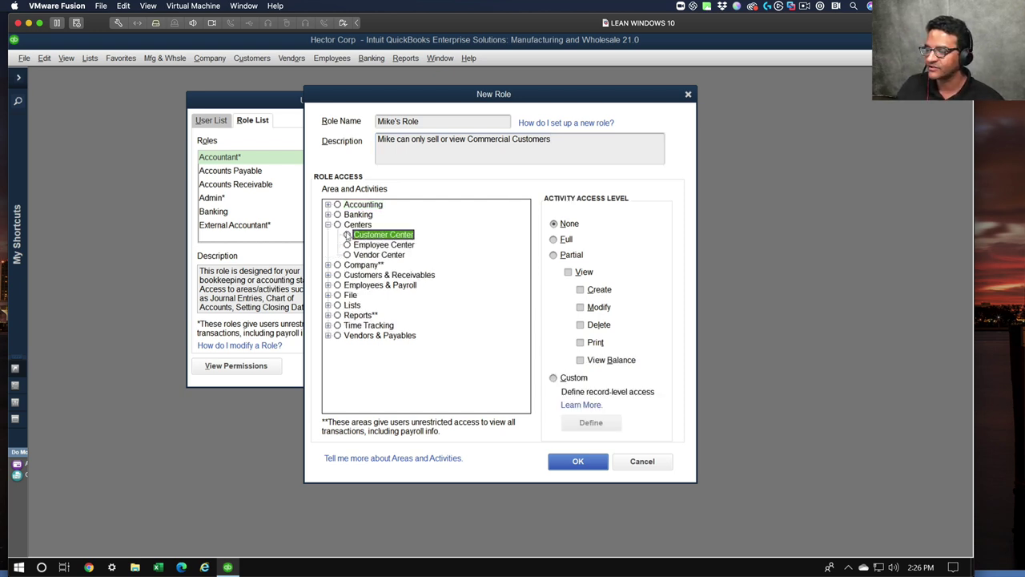
{"action": "left_click", "coordinate": [562, 240]}
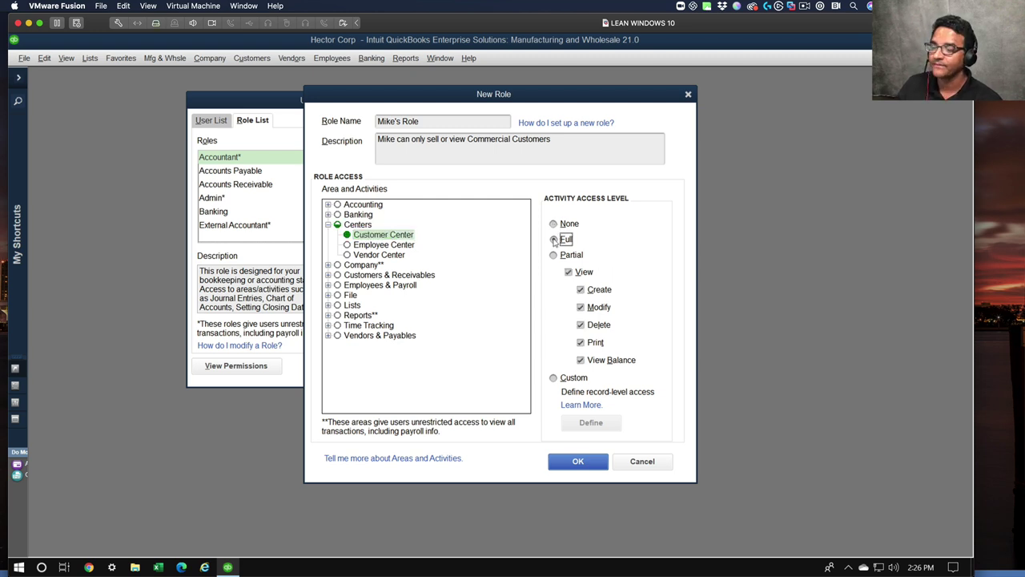
{"action": "left_click", "coordinate": [562, 378]}
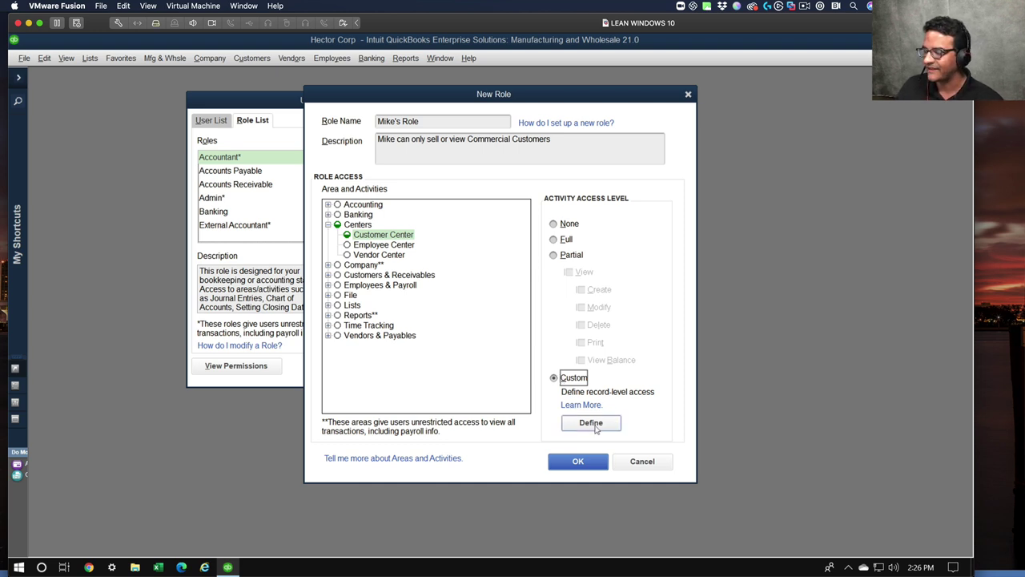
{"action": "left_click", "coordinate": [594, 425]}
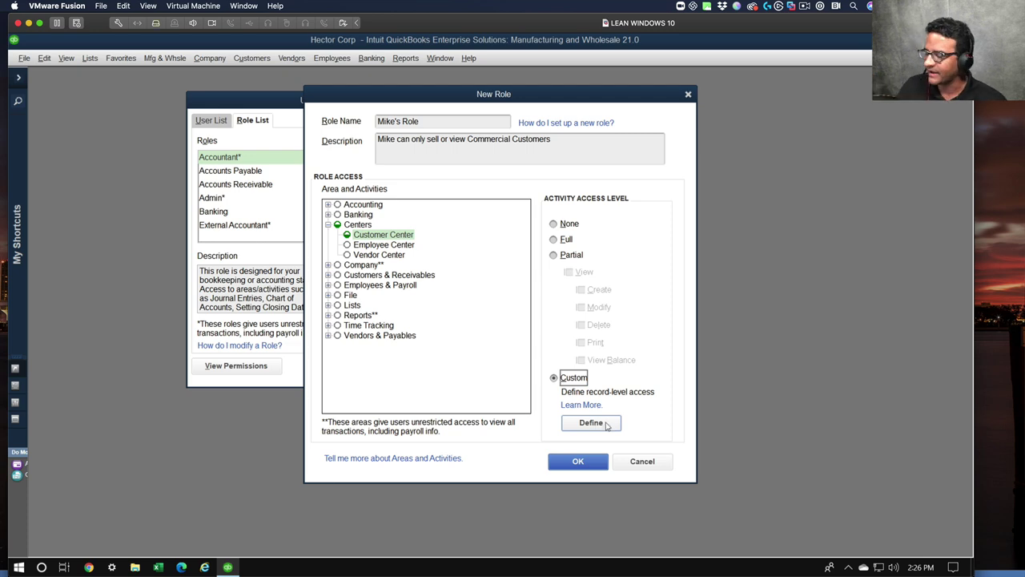
- Grant the Commercial group View, Modify, Delete, Print and View balance permissions
{"action": "left_click", "coordinate": [606, 425]}
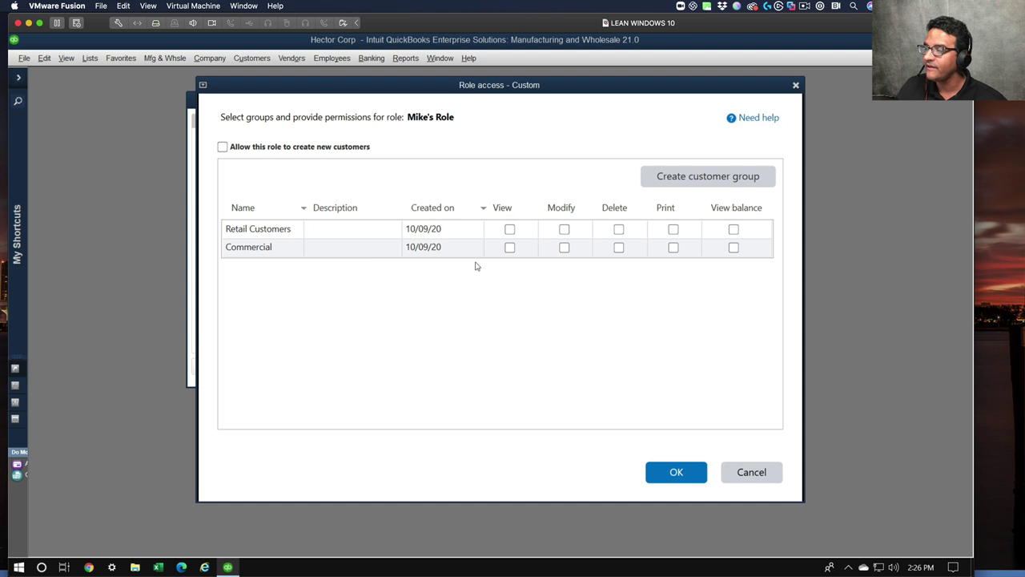
{"action": "left_click", "coordinate": [508, 249]}
{"action": "left_click", "coordinate": [564, 248]}
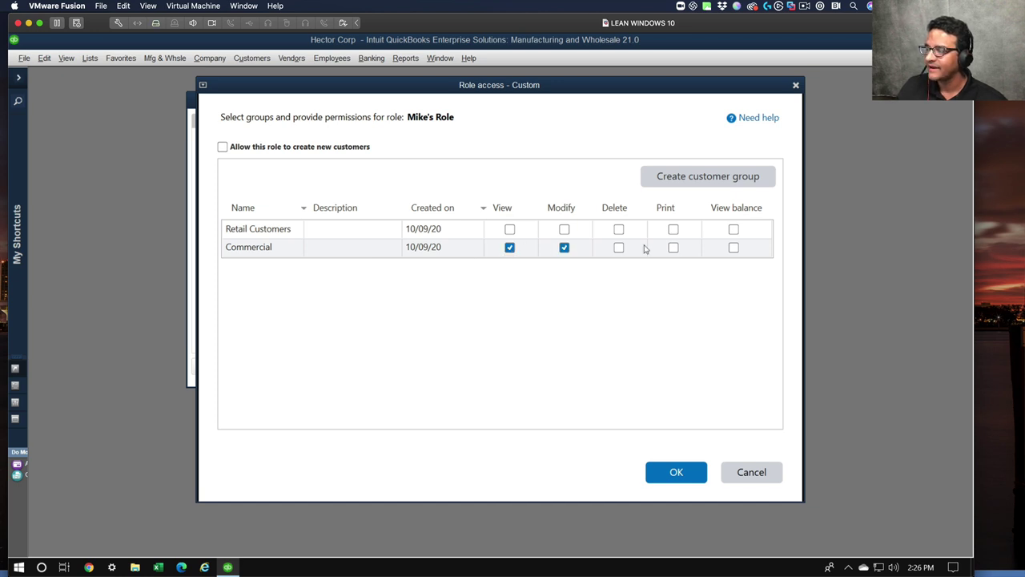
{"action": "left_click", "coordinate": [618, 248]}
{"action": "left_click", "coordinate": [673, 249]}
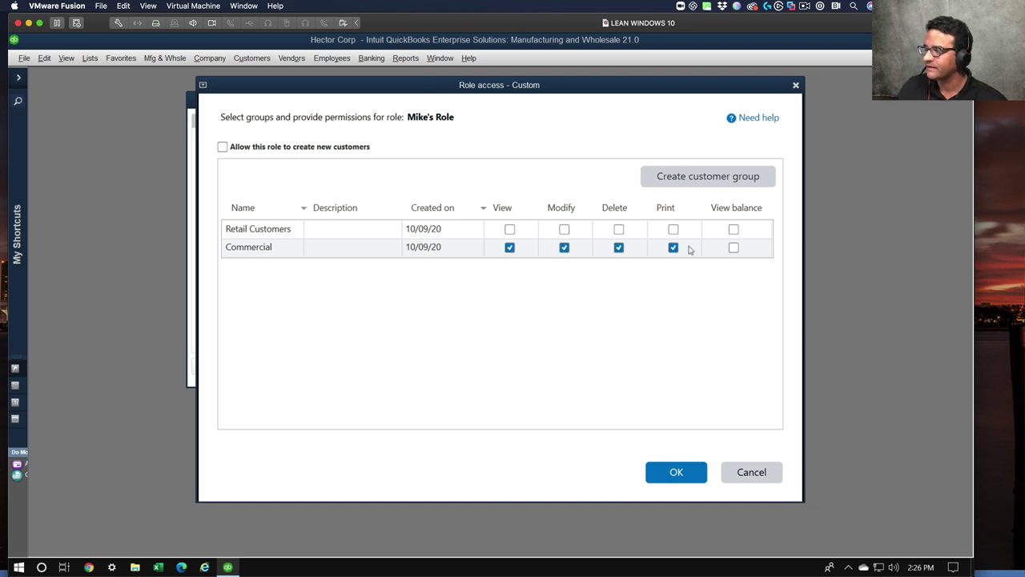
{"action": "left_click", "coordinate": [733, 248]}
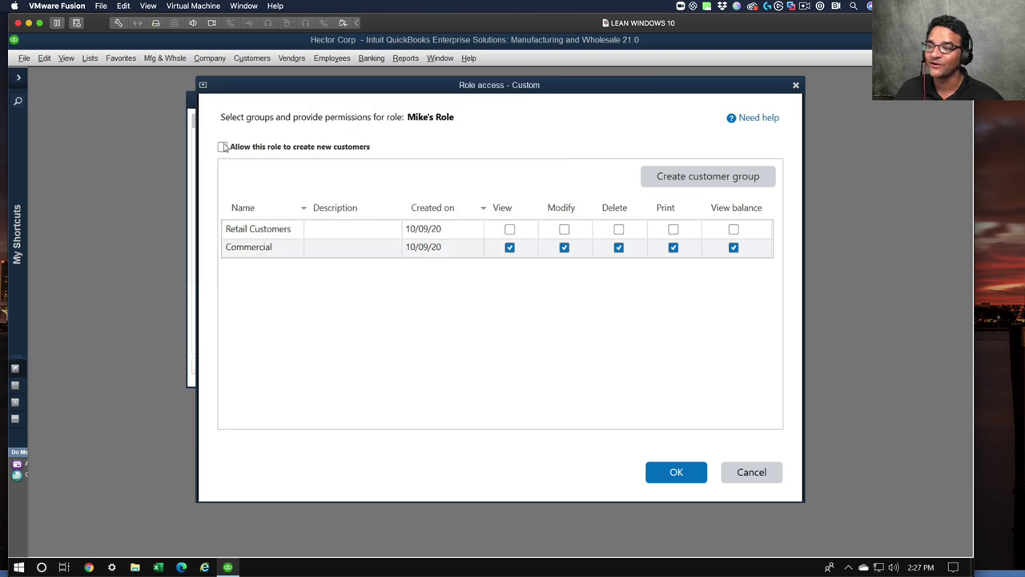
{"action": "left_click", "coordinate": [223, 147]}
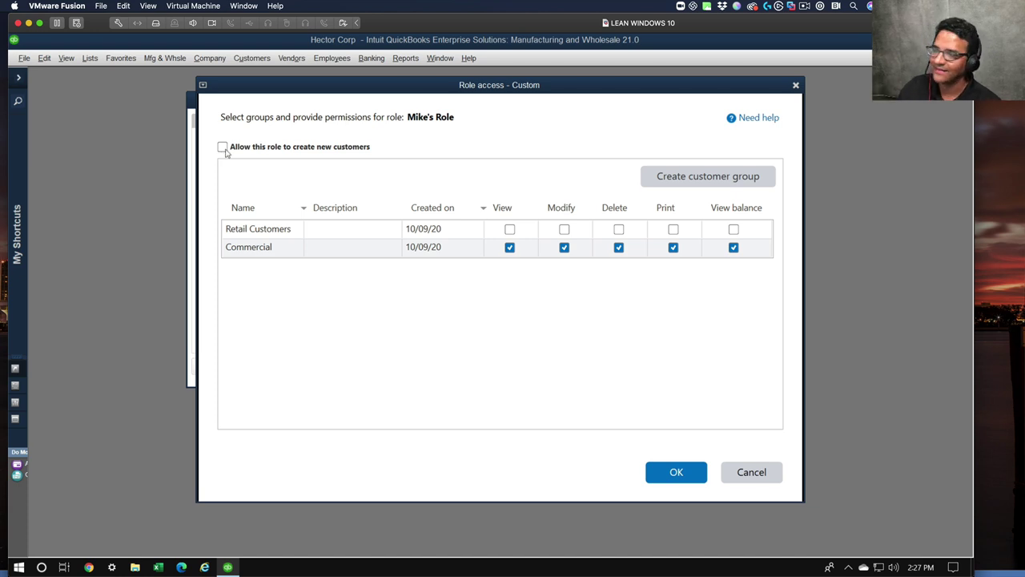
- Confirm the Commercial permissions and give the role full access to Invoices and Estimates
{"action": "left_click", "coordinate": [676, 472]}
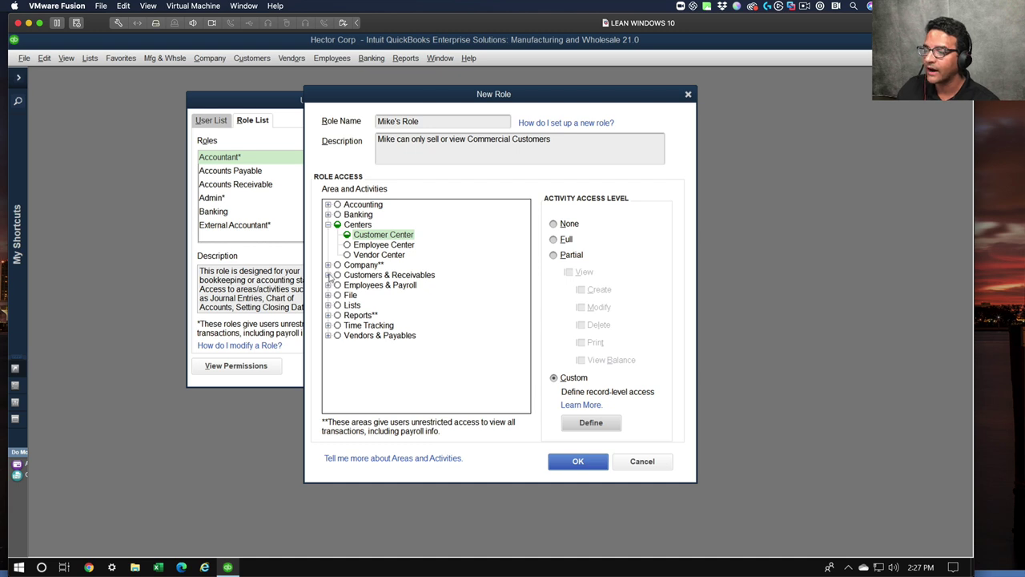
{"action": "left_click", "coordinate": [328, 274]}
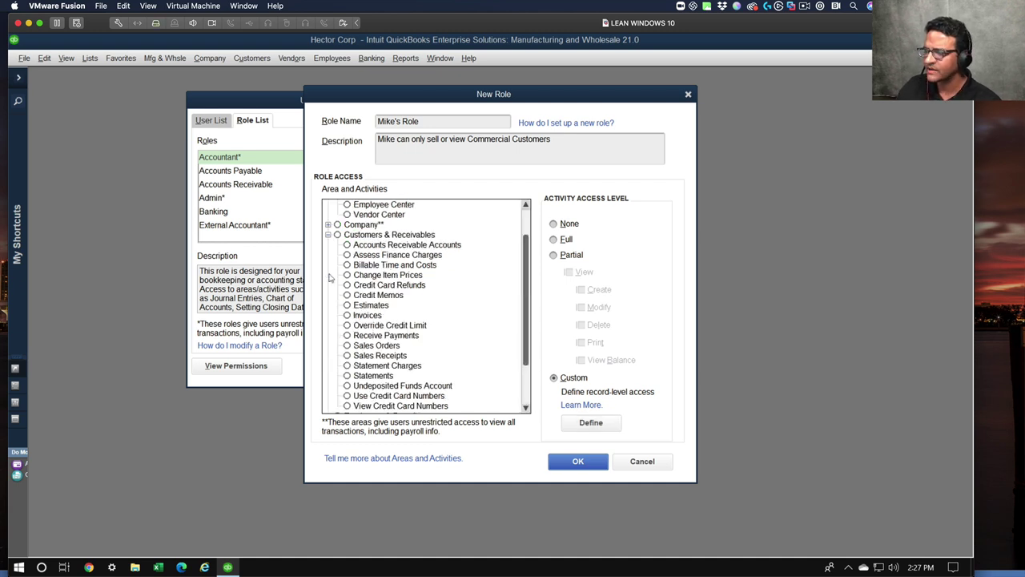
{"action": "left_click", "coordinate": [349, 315]}
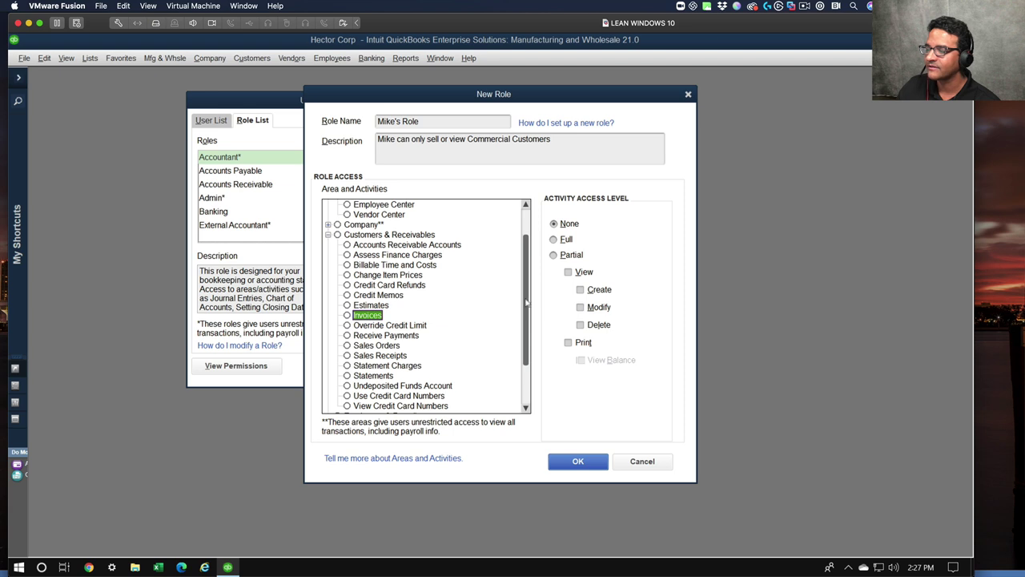
{"action": "left_click", "coordinate": [565, 239]}
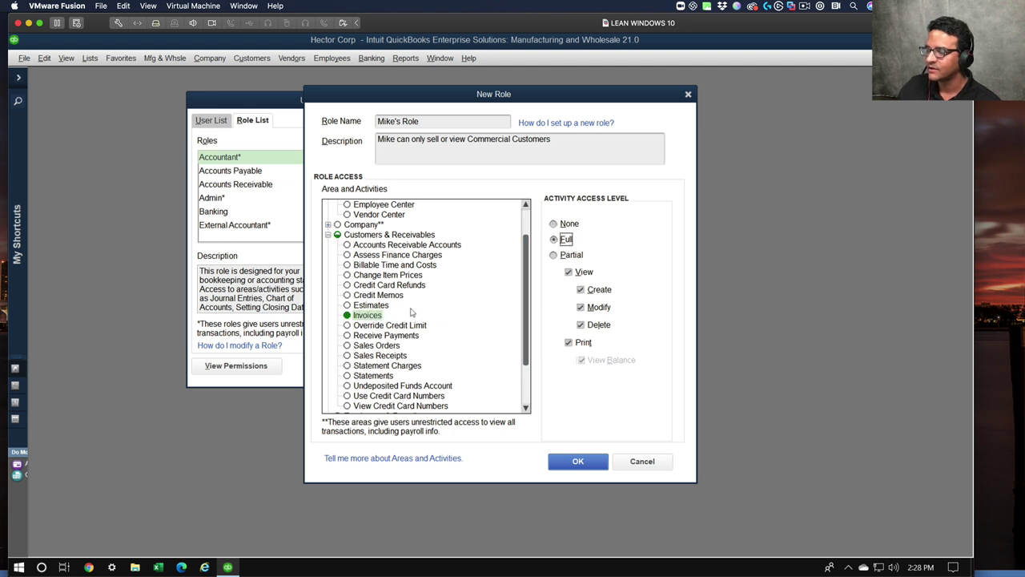
{"action": "left_click", "coordinate": [357, 305]}
{"action": "left_click", "coordinate": [566, 240]}
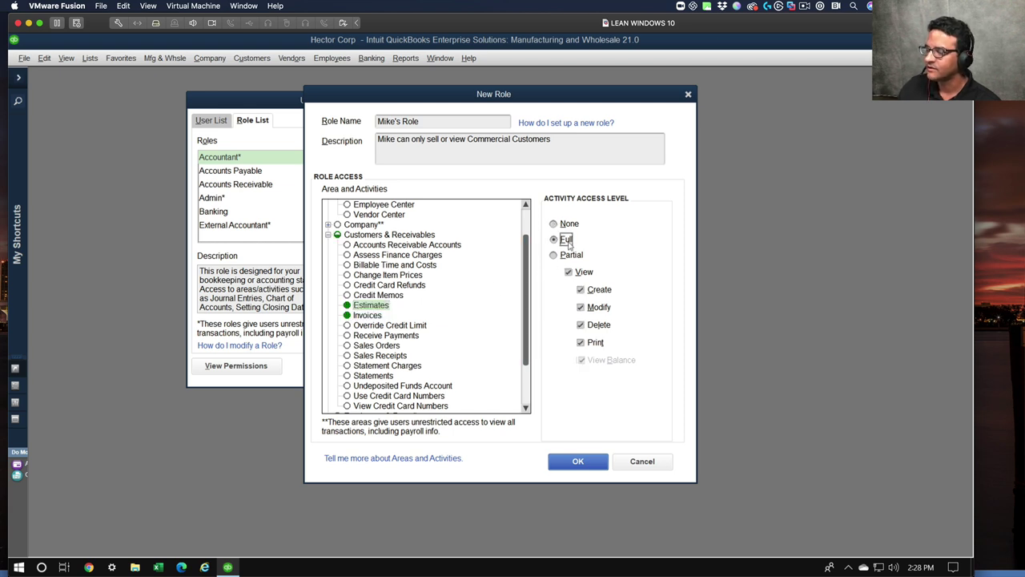
- Give full access to Sales Orders, Sales Receipts and Receive Payments, then save the role
{"action": "left_click", "coordinate": [366, 346]}
{"action": "left_click", "coordinate": [565, 239]}
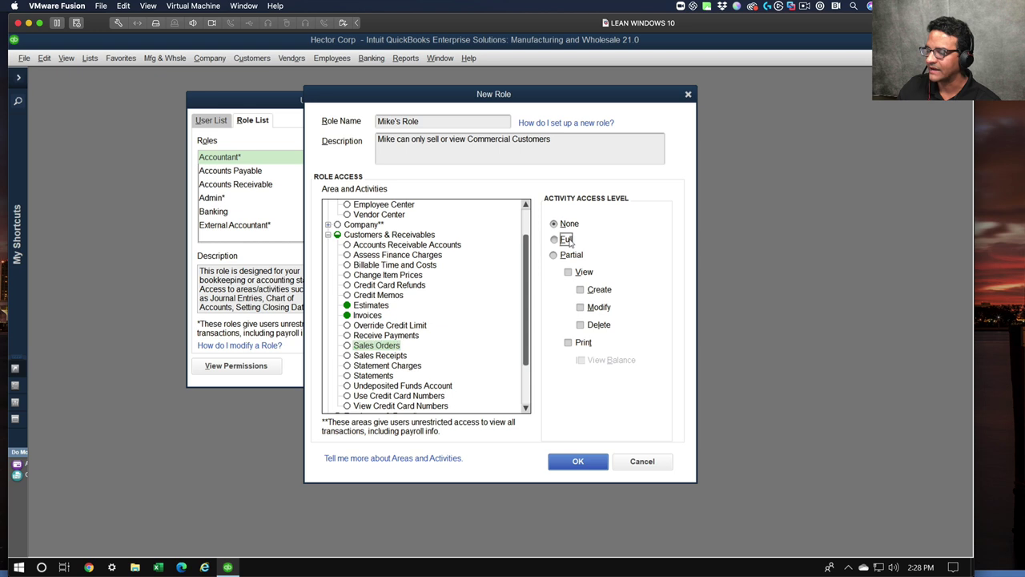
{"action": "left_click", "coordinate": [368, 357]}
{"action": "left_click", "coordinate": [565, 239]}
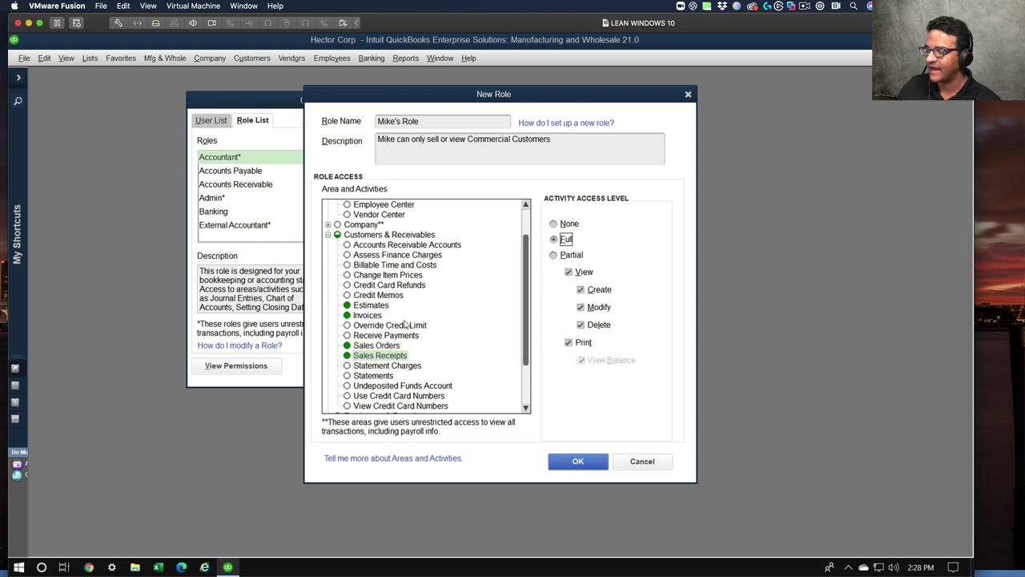
{"action": "left_click", "coordinate": [377, 336]}
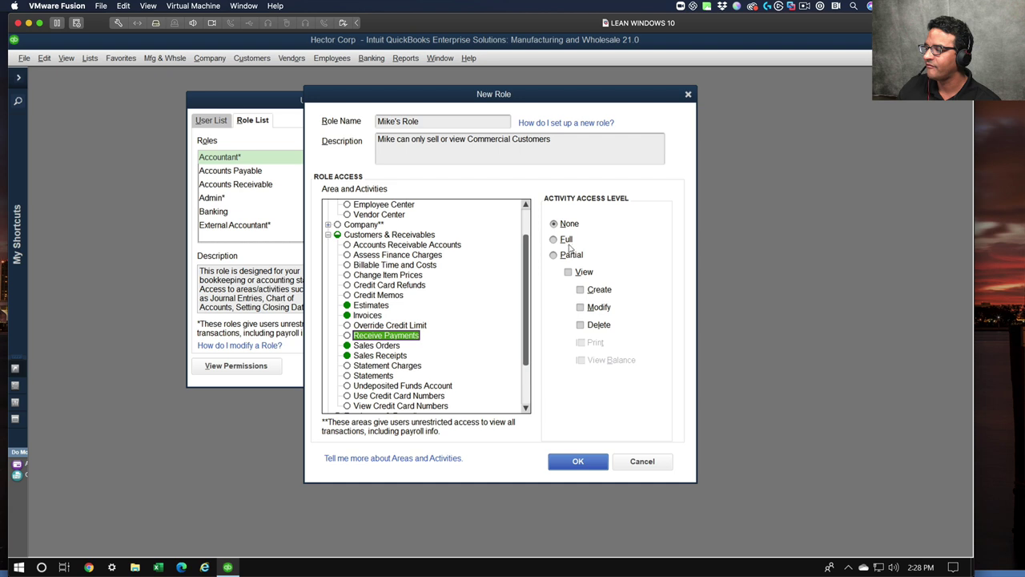
{"action": "left_click", "coordinate": [565, 239]}
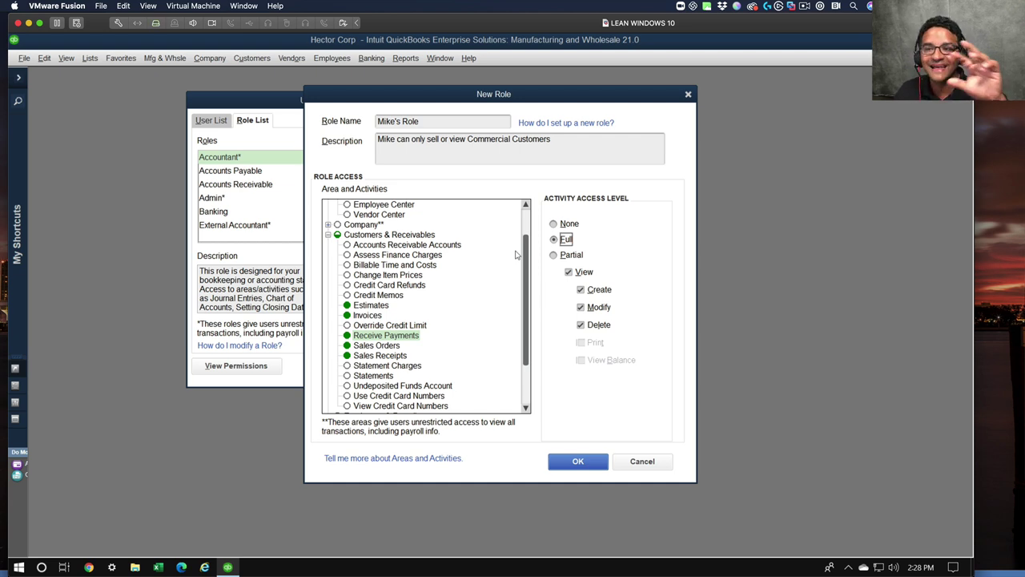
{"action": "left_click", "coordinate": [577, 461]}
- Add a new user on the User List with a user name and confirmed password
{"action": "left_click", "coordinate": [227, 120]}
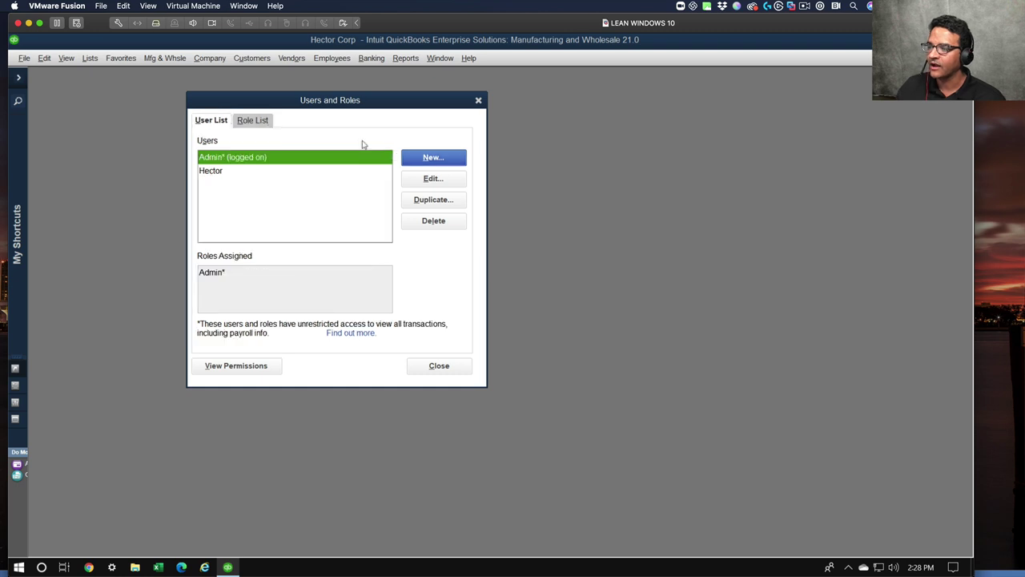
{"action": "left_click", "coordinate": [453, 158]}
{"action": "type", "text": "Mike"}
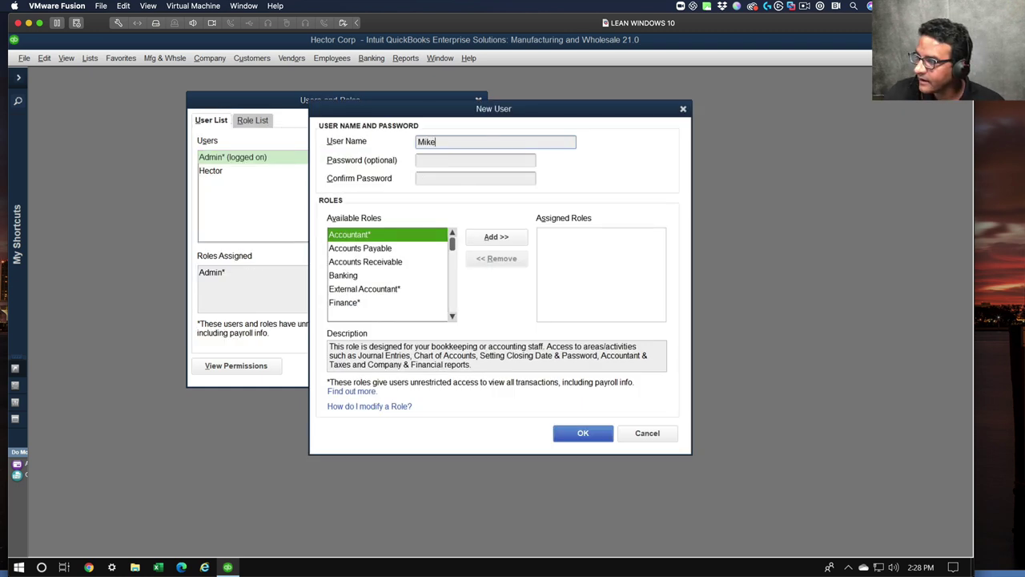
{"action": "key", "text": "Tab"}
{"action": "type", "text": "123456789"}
{"action": "key", "text": "Tab"}
{"action": "type", "text": "123456789"}
- Assign the custom Commercial-only role to the new user and save the user
{"action": "left_click", "coordinate": [344, 288]}
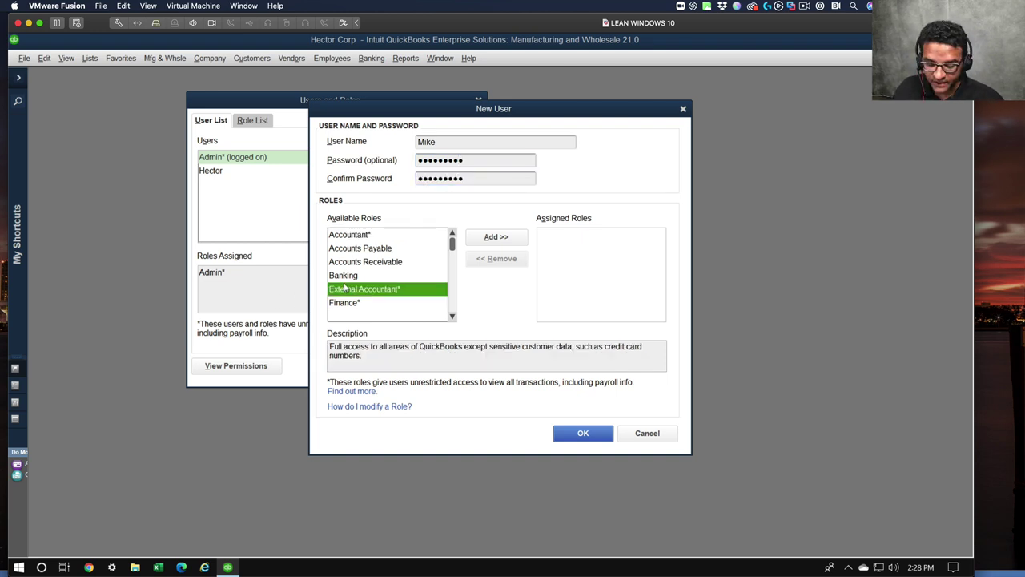
{"action": "scroll", "coordinate": [344, 289], "scroll_direction": "down", "scroll_amount": 3}
{"action": "left_click", "coordinate": [364, 261]}
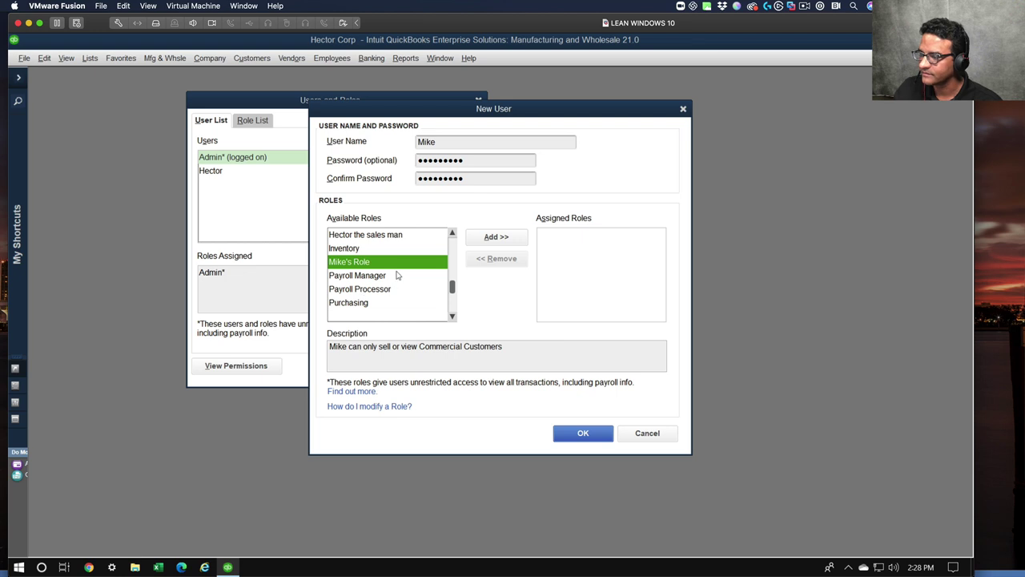
{"action": "left_click", "coordinate": [484, 238]}
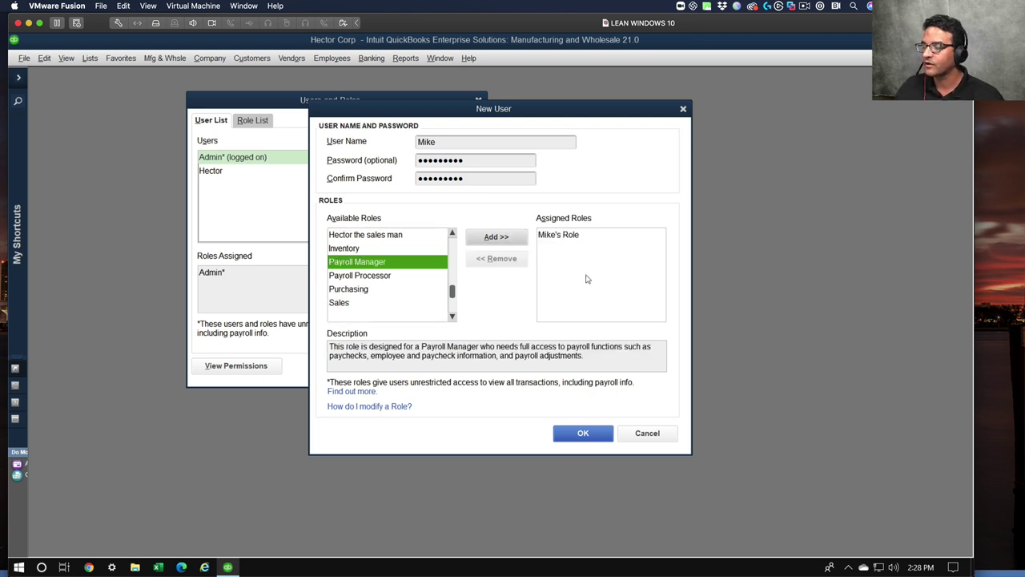
{"action": "left_click", "coordinate": [560, 239]}
{"action": "left_click_drag", "start_coordinate": [365, 346], "coordinate": [520, 357]}
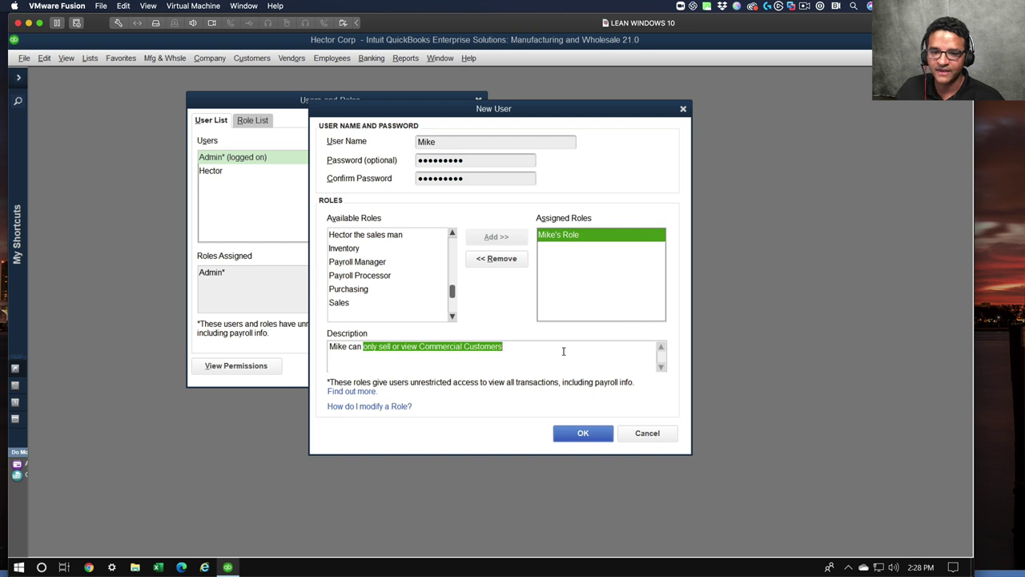
{"action": "left_click", "coordinate": [583, 435]}
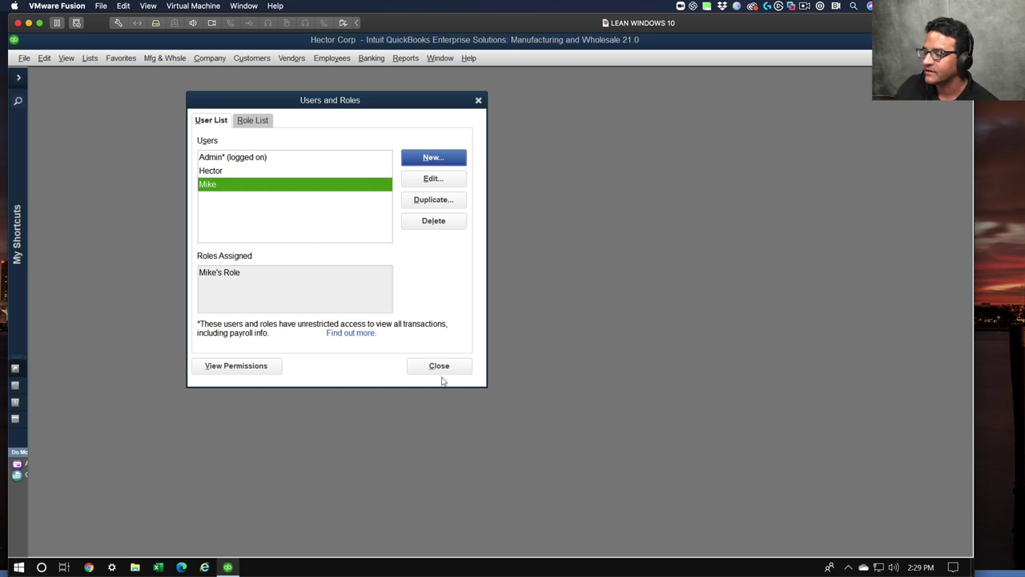
- Generate the View Permissions report for the new user
{"action": "left_click", "coordinate": [247, 368]}
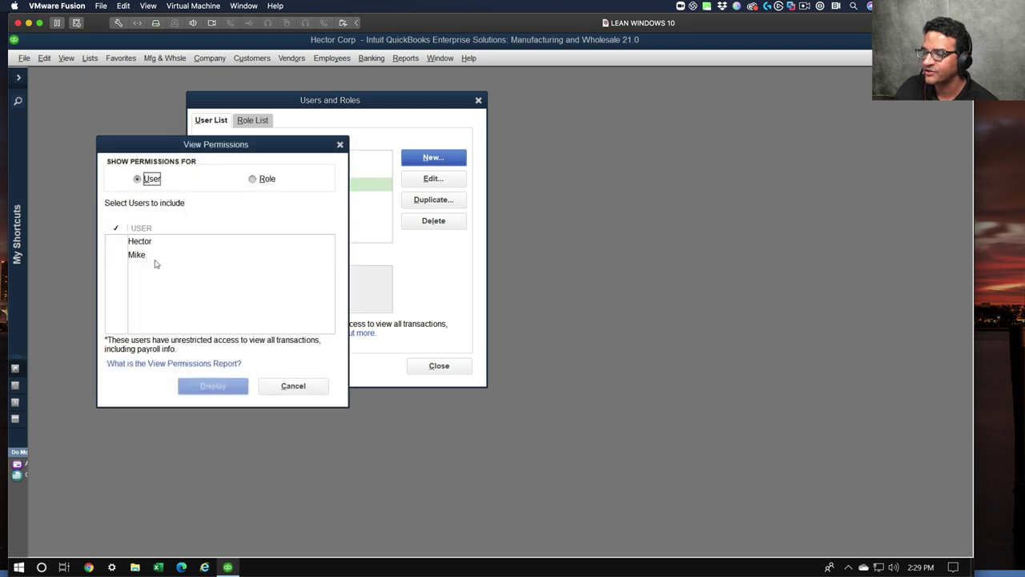
{"action": "left_click", "coordinate": [118, 255]}
{"action": "left_click", "coordinate": [206, 383]}
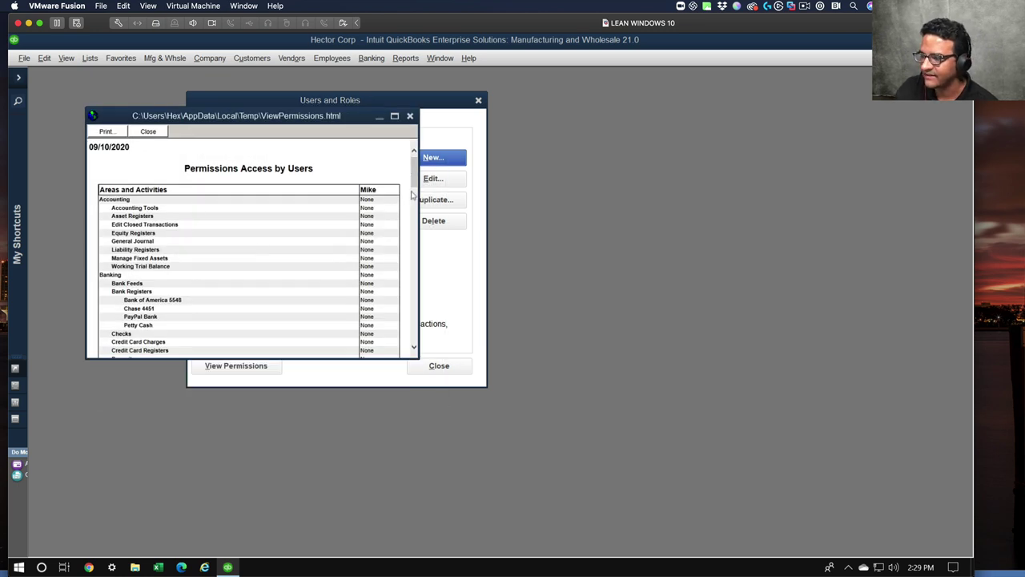
- Highlight the Customer Center permission value, then close the report and permissions dialog
{"action": "left_click", "coordinate": [414, 203]}
{"action": "mouse_move", "coordinate": [414, 203]}
{"action": "left_mouse_down"}
{"action": "mouse_move", "coordinate": [414, 350]}
{"action": "mouse_move", "coordinate": [414, 197]}
{"action": "left_mouse_up"}
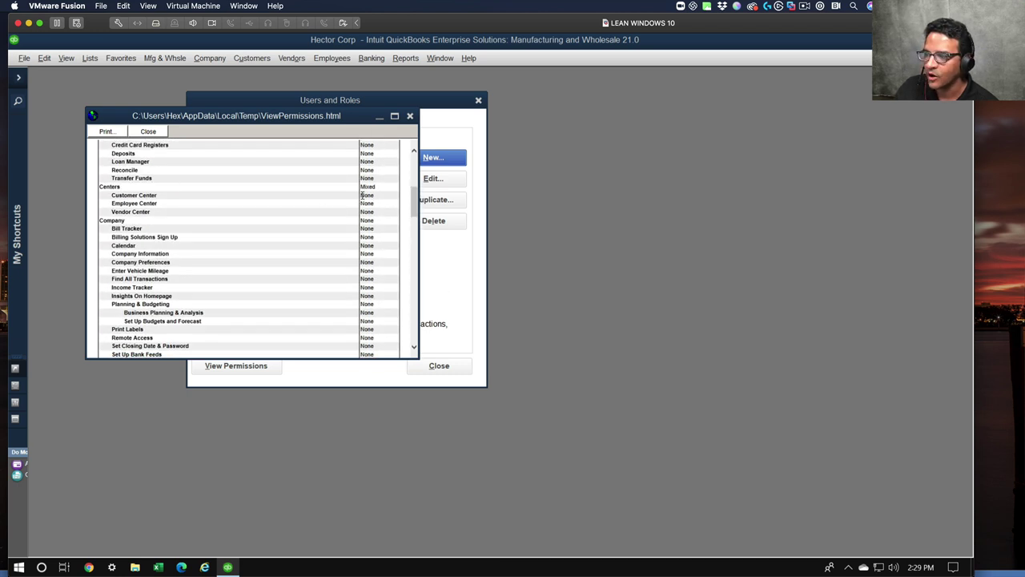
{"action": "left_click_drag", "start_coordinate": [360, 196], "coordinate": [374, 196]}
{"action": "left_click", "coordinate": [378, 200]}
{"action": "left_click", "coordinate": [374, 197]}
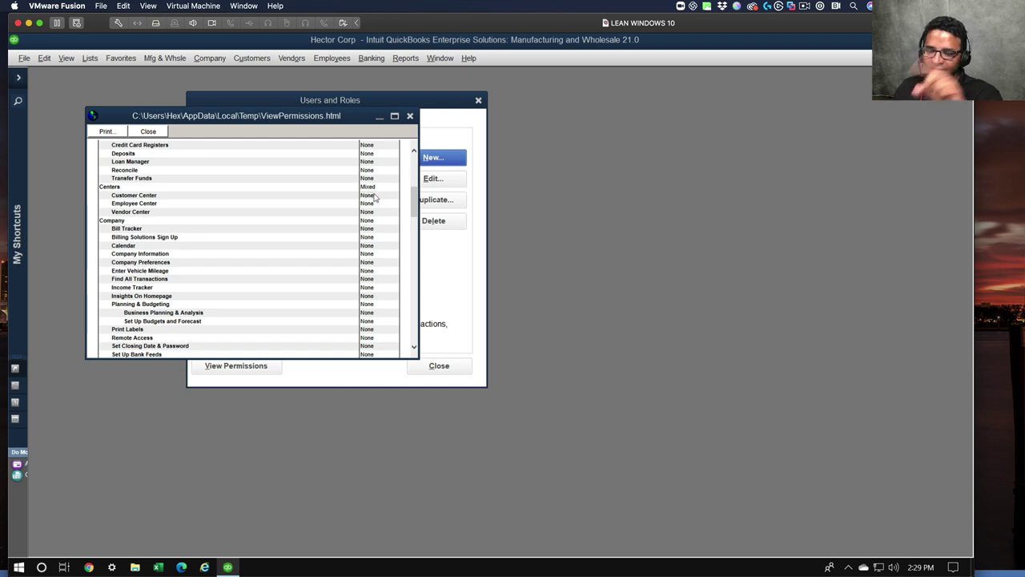
{"action": "left_click_drag", "start_coordinate": [362, 195], "coordinate": [372, 197]}
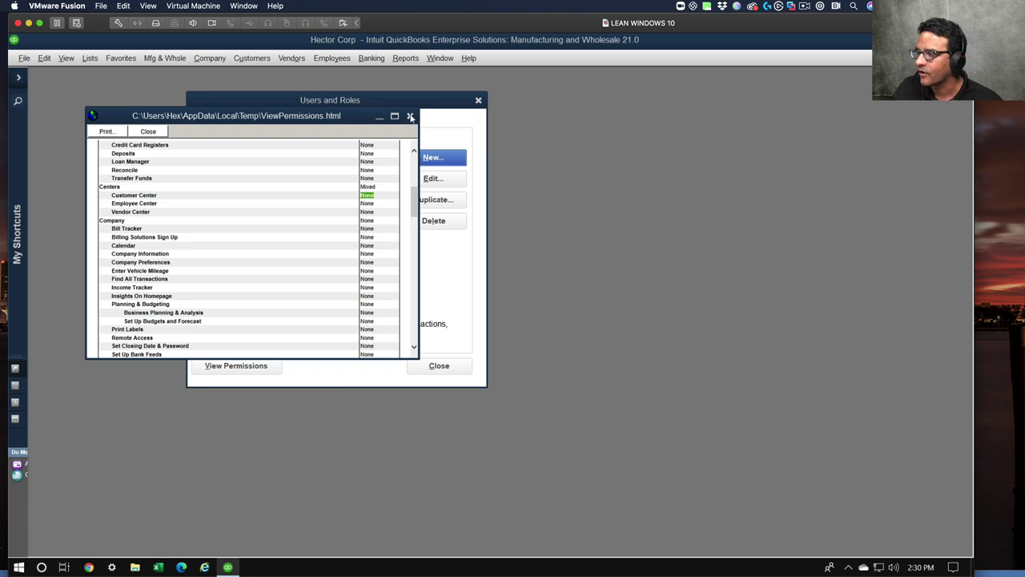
{"action": "left_click", "coordinate": [410, 116]}
{"action": "left_click", "coordinate": [276, 386]}
- Close Users and Roles and review the full customer list on a new invoice (Ctrl+I)
{"action": "left_click", "coordinate": [438, 365]}
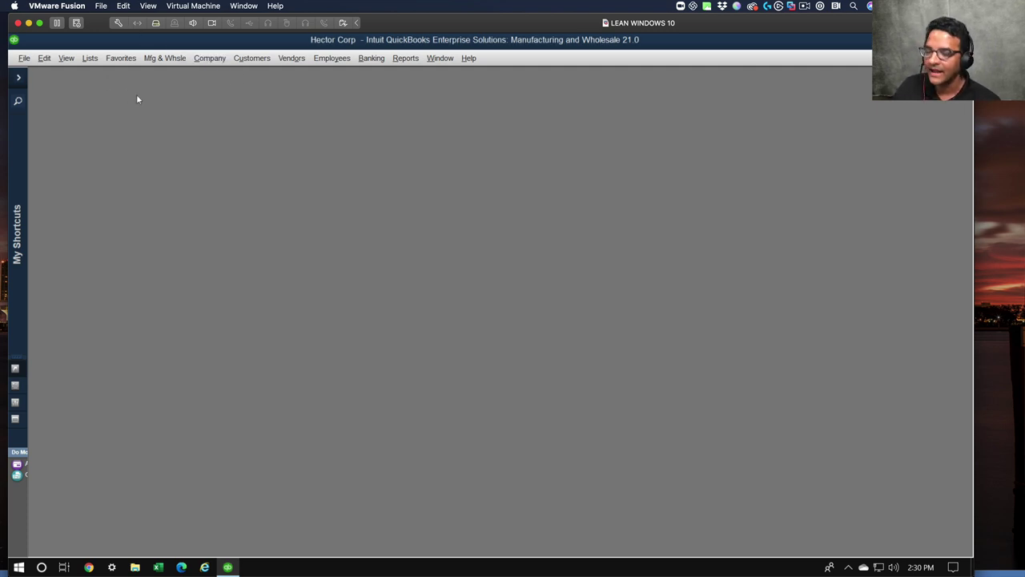
{"action": "key", "text": "ctrl+i"}
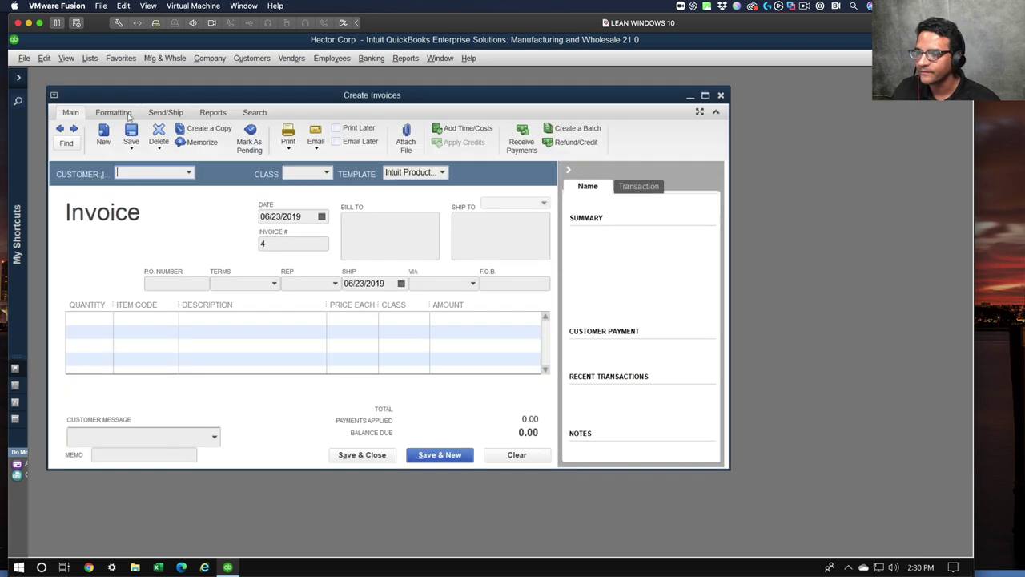
{"action": "left_click", "coordinate": [189, 174]}
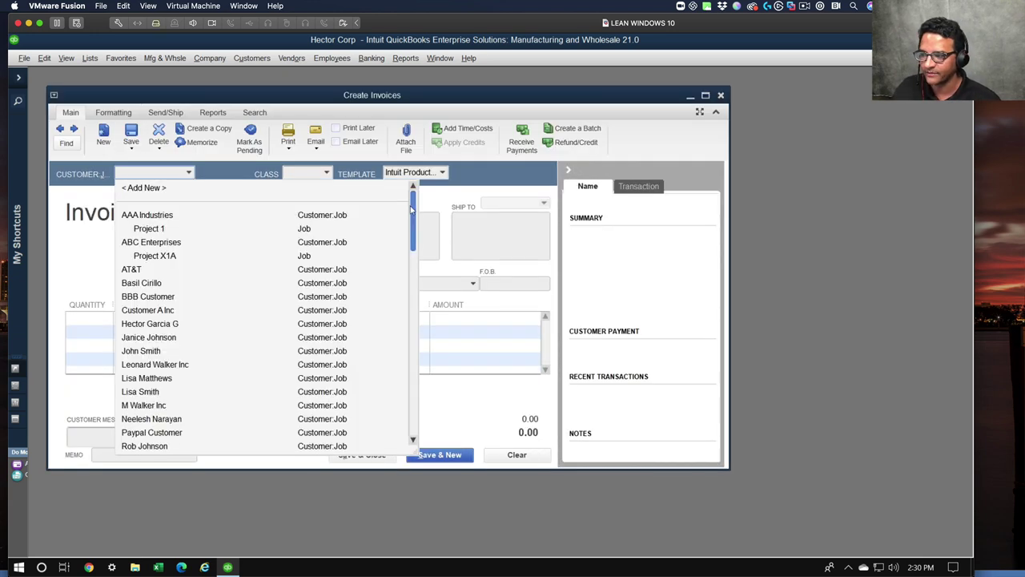
{"action": "left_click_drag", "start_coordinate": [411, 208], "coordinate": [407, 152]}
{"action": "mouse_move", "coordinate": [413, 204]}
{"action": "left_mouse_down"}
{"action": "mouse_move", "coordinate": [411, 408]}
{"action": "mouse_move", "coordinate": [411, 204]}
{"action": "left_mouse_up"}
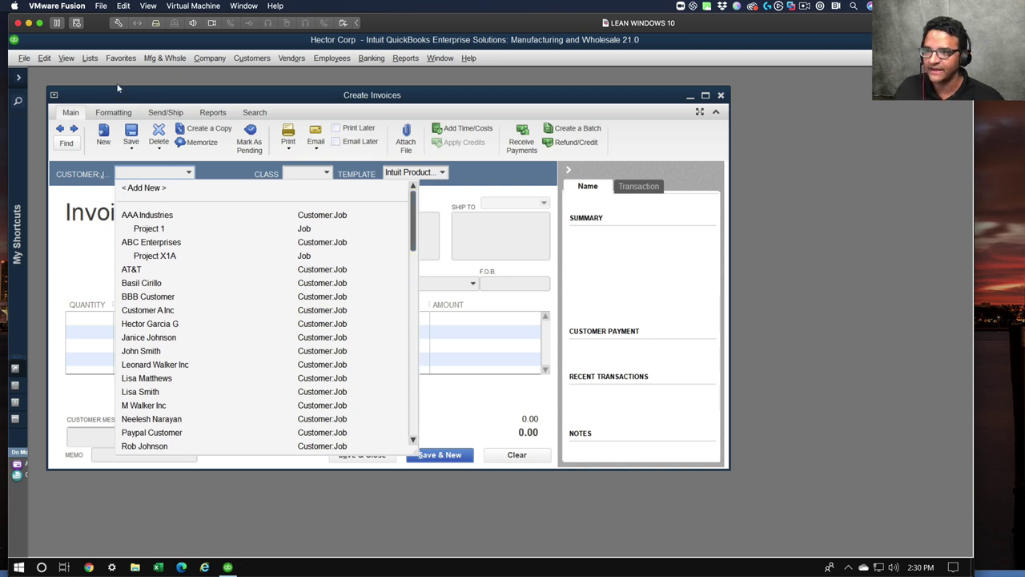
- Open the Customer Center and widen the Balance Total column
{"action": "left_click", "coordinate": [237, 59]}
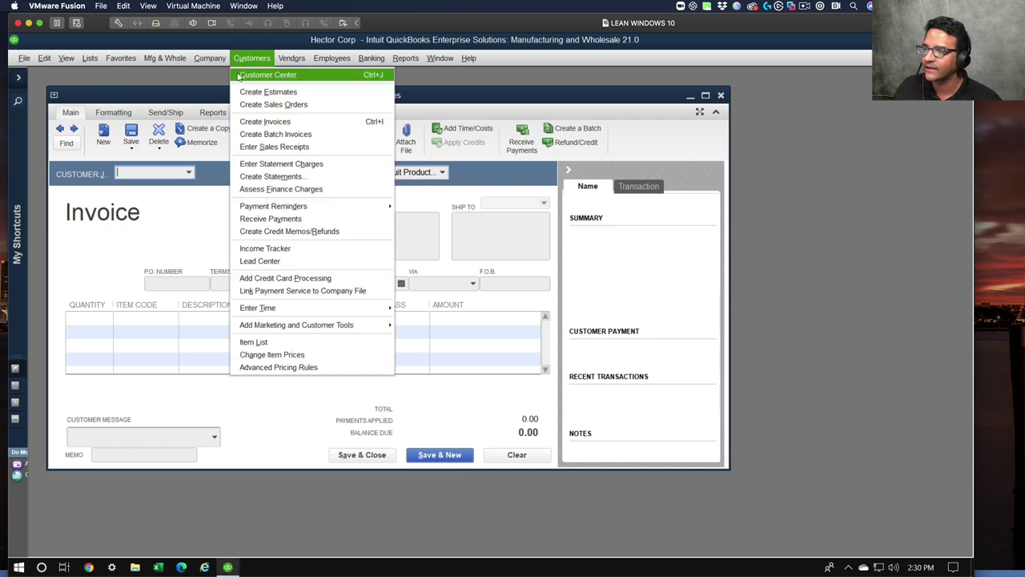
{"action": "left_click", "coordinate": [238, 78]}
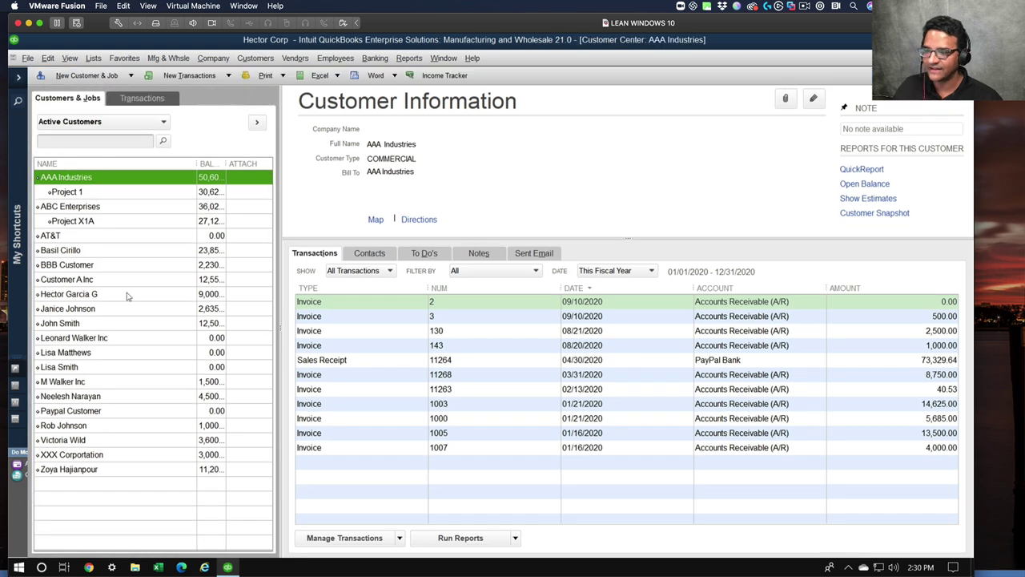
{"action": "left_click_drag", "start_coordinate": [226, 163], "coordinate": [241, 164]}
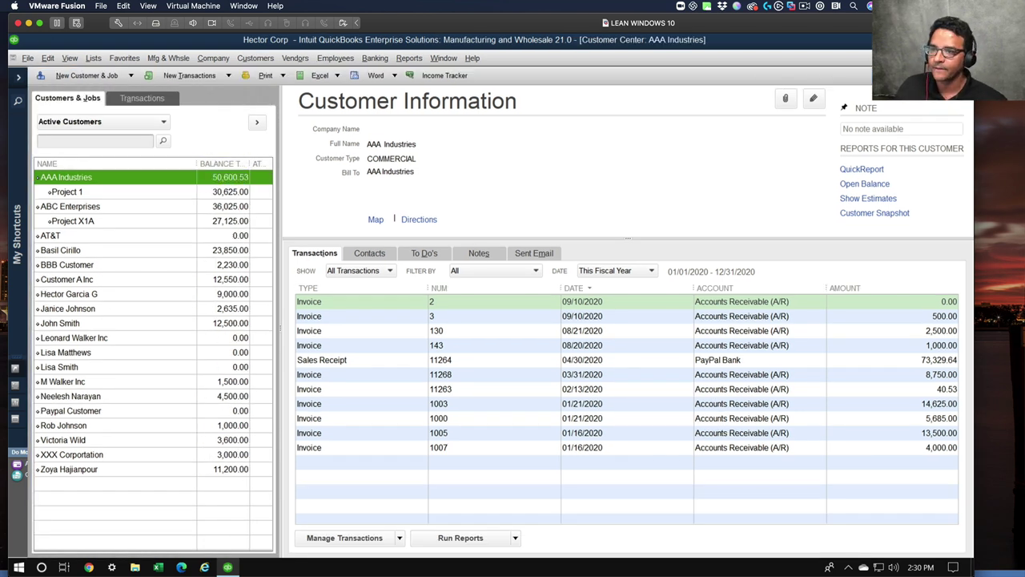
{"action": "left_click", "coordinate": [27, 57]}
- Close the company file, answering the backup prompt, and reopen Hector Corp
{"action": "left_click", "coordinate": [51, 156]}
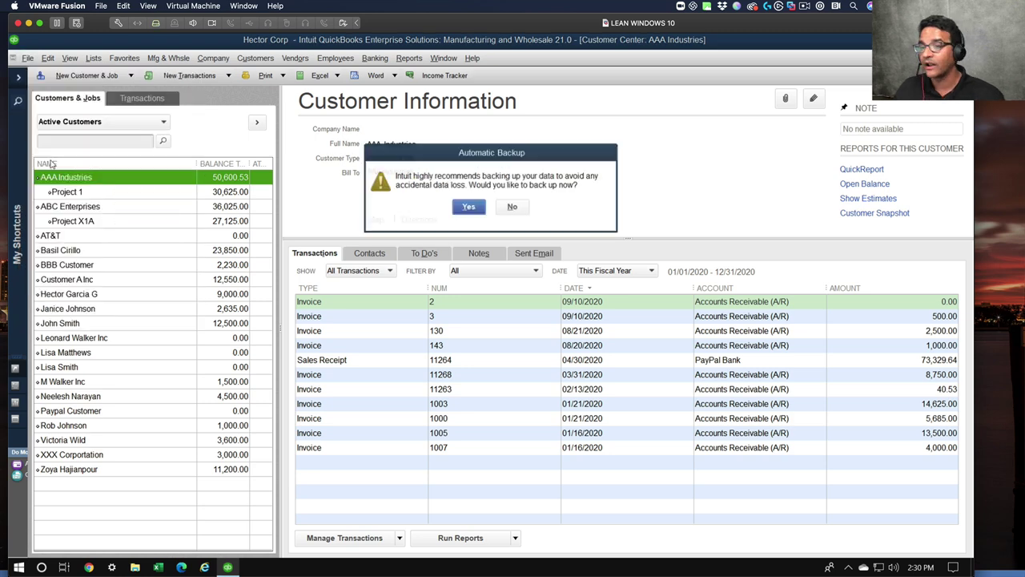
{"action": "left_click", "coordinate": [511, 208]}
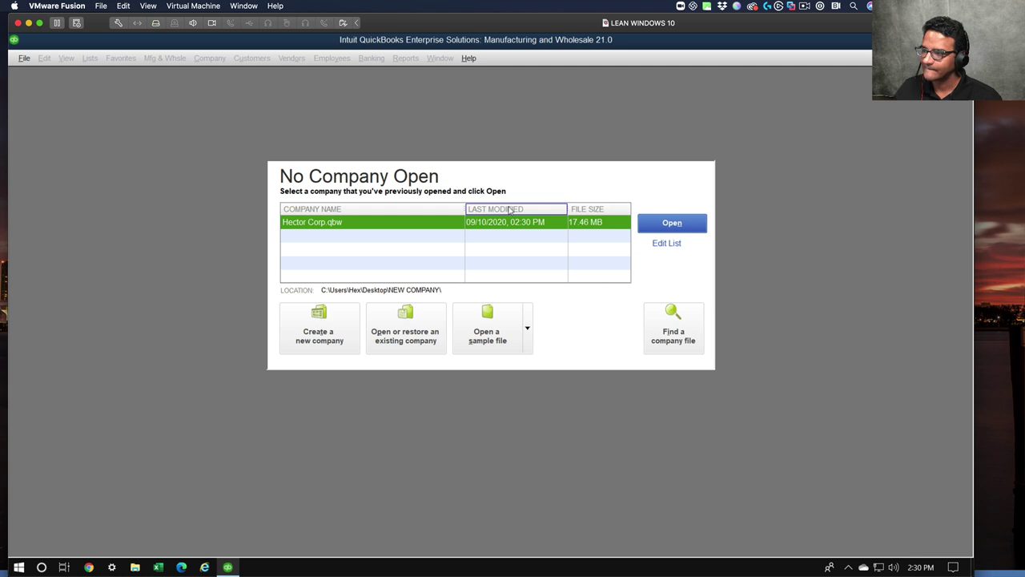
{"action": "left_click", "coordinate": [671, 222]}
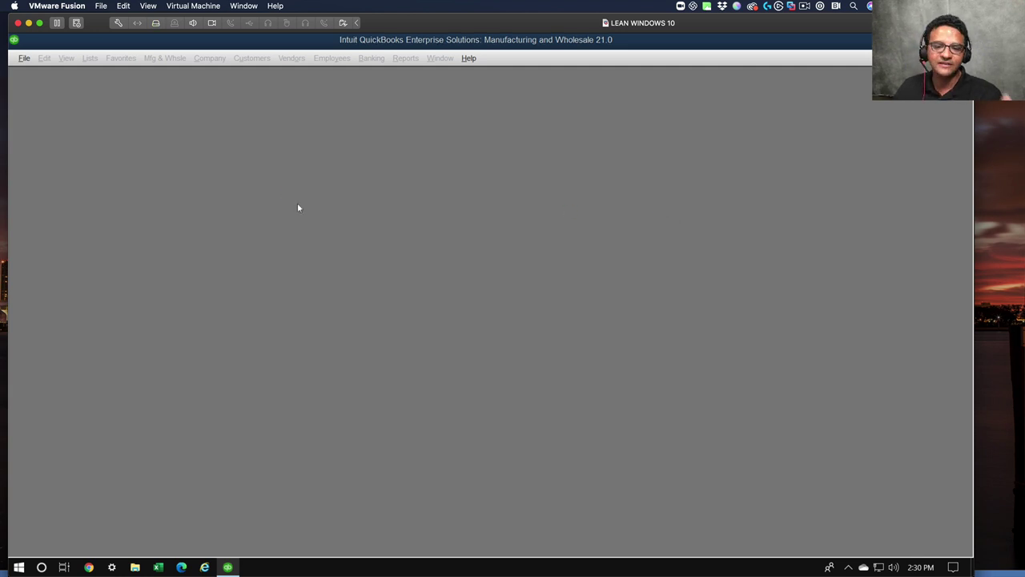
- Log in with the restricted user's name and password
{"action": "key", "text": "shift+Tab"}
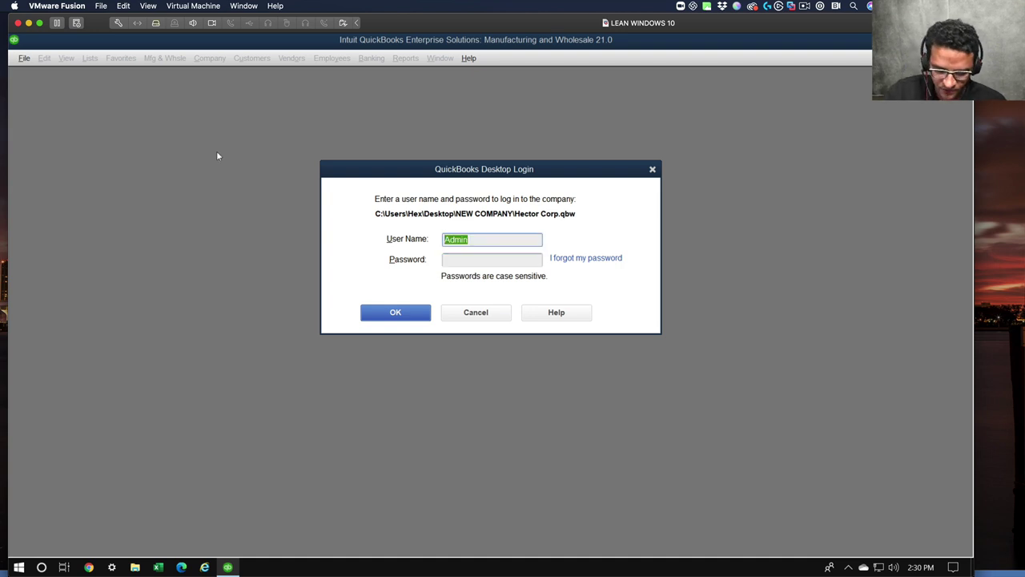
{"action": "type", "text": "Mike"}
{"action": "key", "text": "Tab"}
{"action": "type", "text": "*********"}
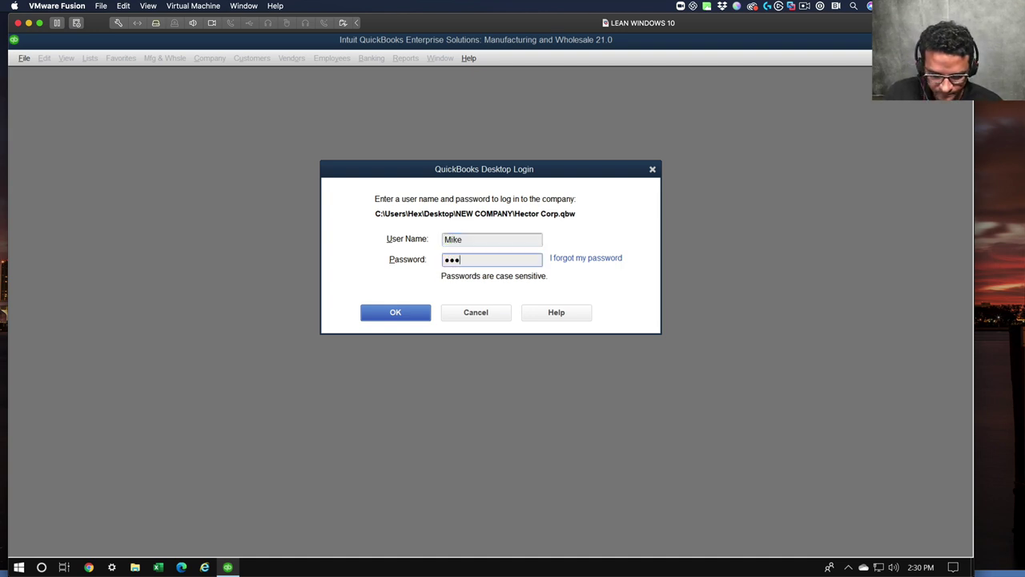
{"action": "key", "text": "Return"}
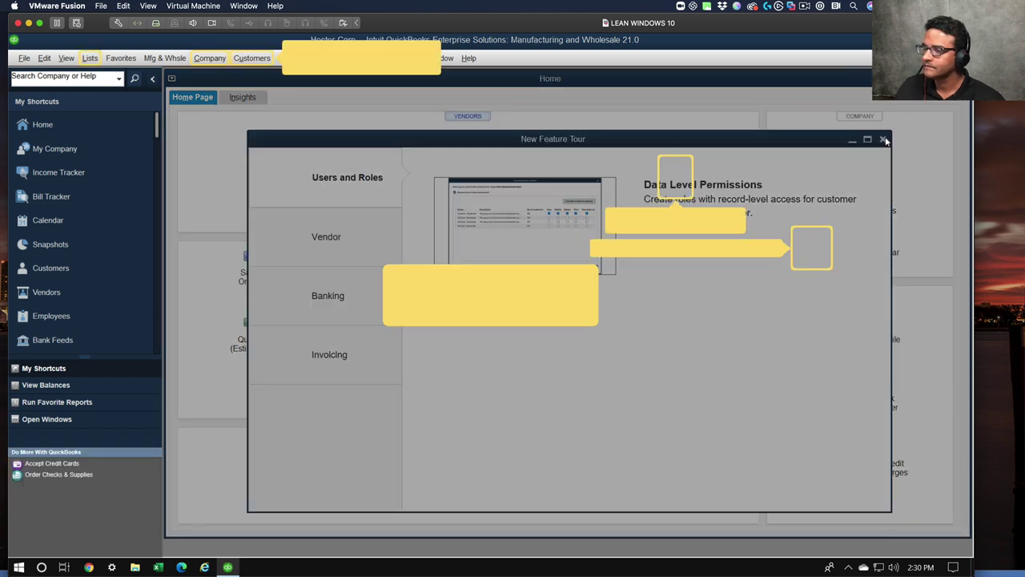
- Close the tour, open the Customer Center and widen its customer list pane
{"action": "left_click", "coordinate": [883, 138]}
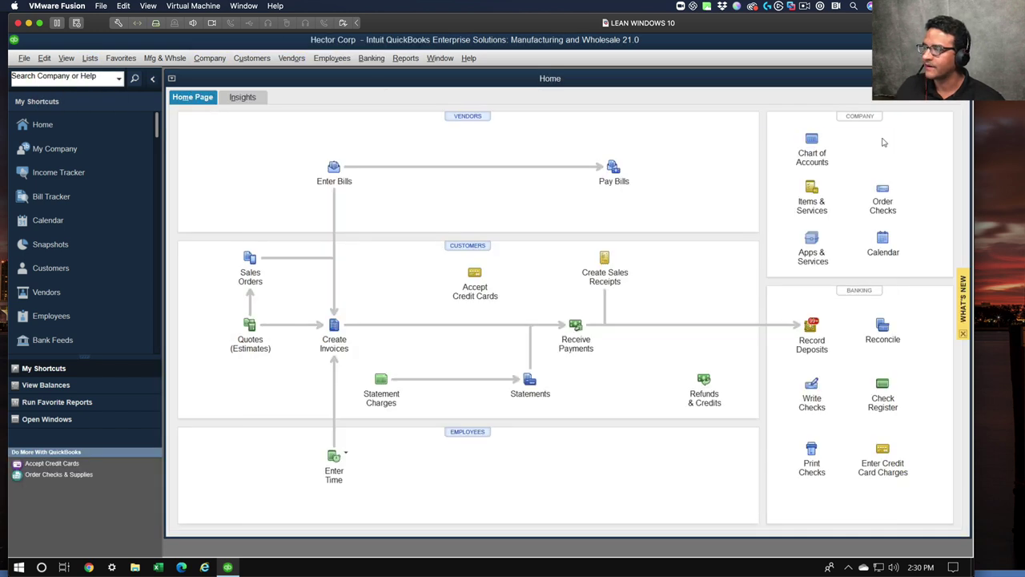
{"action": "left_click", "coordinate": [252, 58]}
{"action": "left_click", "coordinate": [211, 134]}
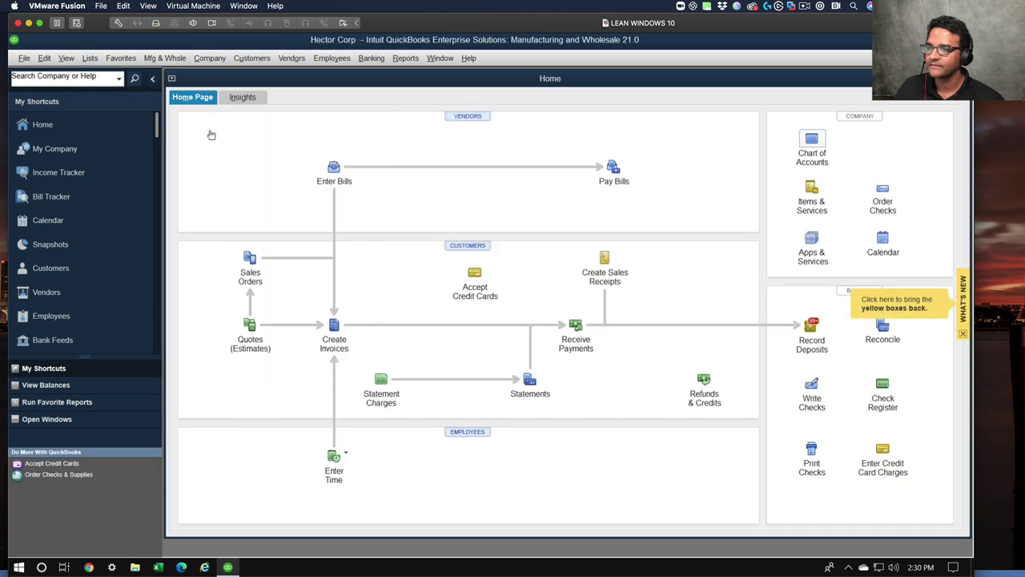
{"action": "left_click_drag", "start_coordinate": [317, 186], "coordinate": [411, 197]}
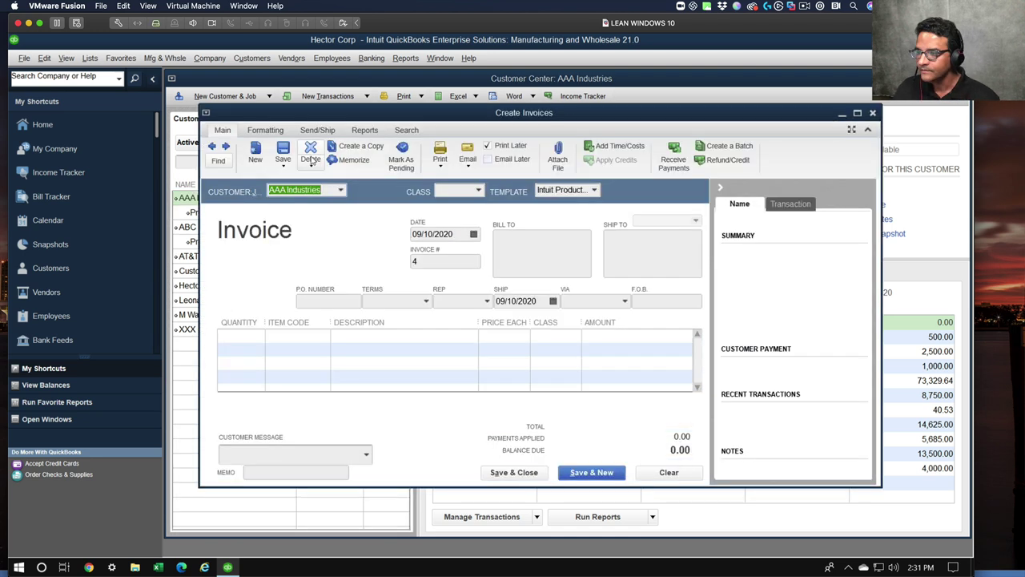
- Check that the invoice's Customer:Job list shows only permitted customers, keeping AAA Industries, then close the invoice unsaved
{"action": "left_click", "coordinate": [341, 190]}
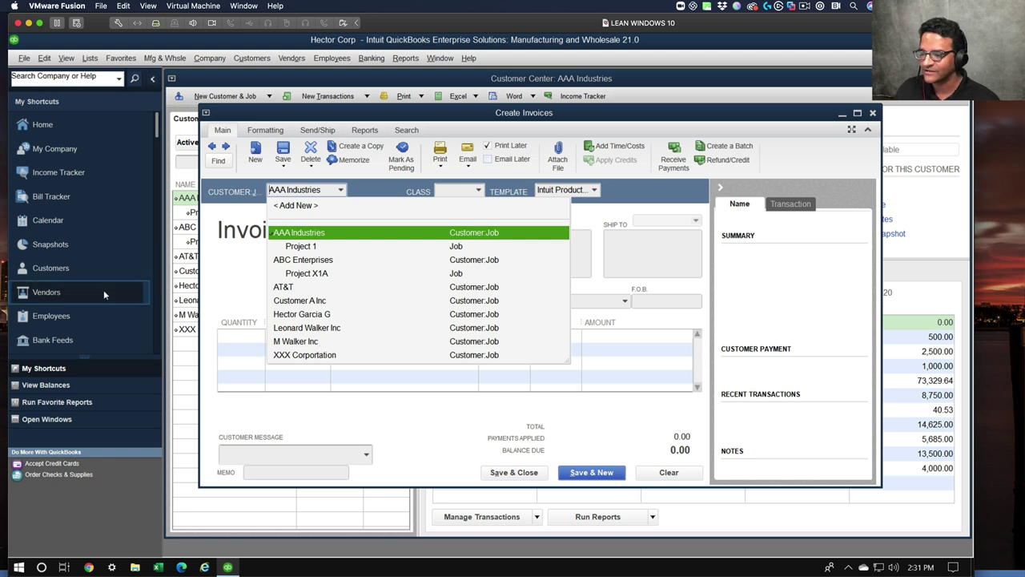
{"action": "left_click", "coordinate": [256, 305]}
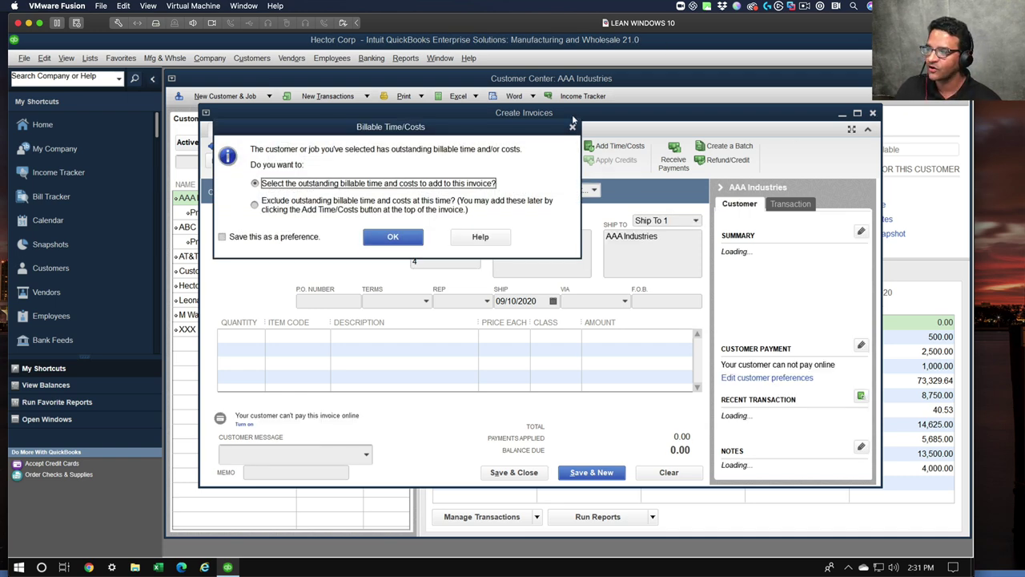
{"action": "left_click", "coordinate": [573, 126]}
{"action": "left_click", "coordinate": [490, 207]}
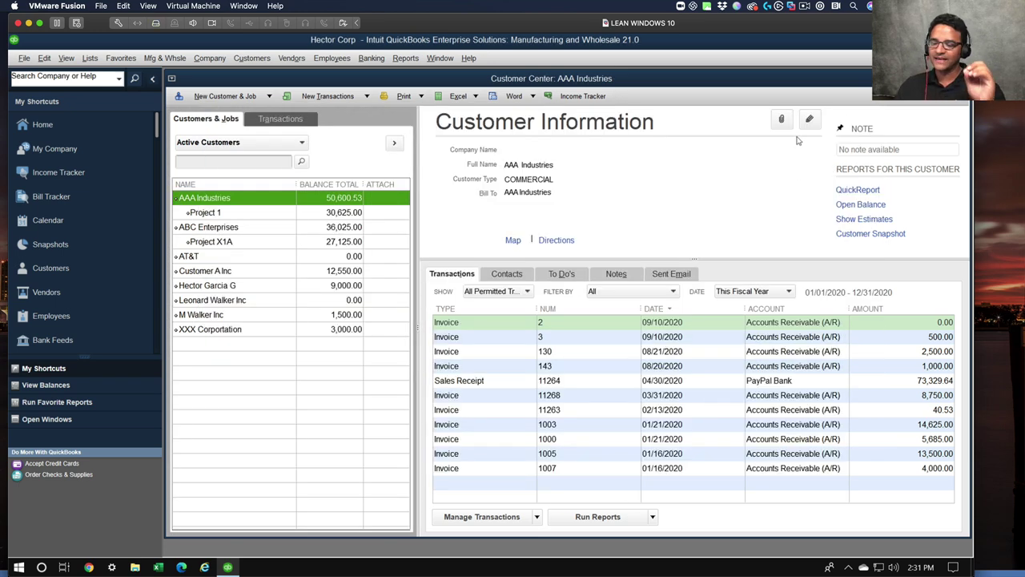